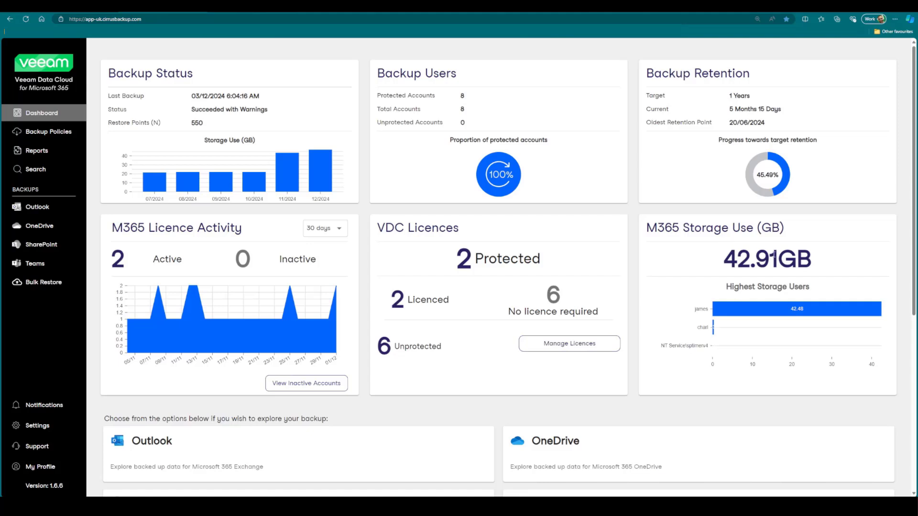
- Open the Backup Policies page listing the six Flex and Express policies
mouse_move(771, 310)
scroll(383, 413, "down", 1)
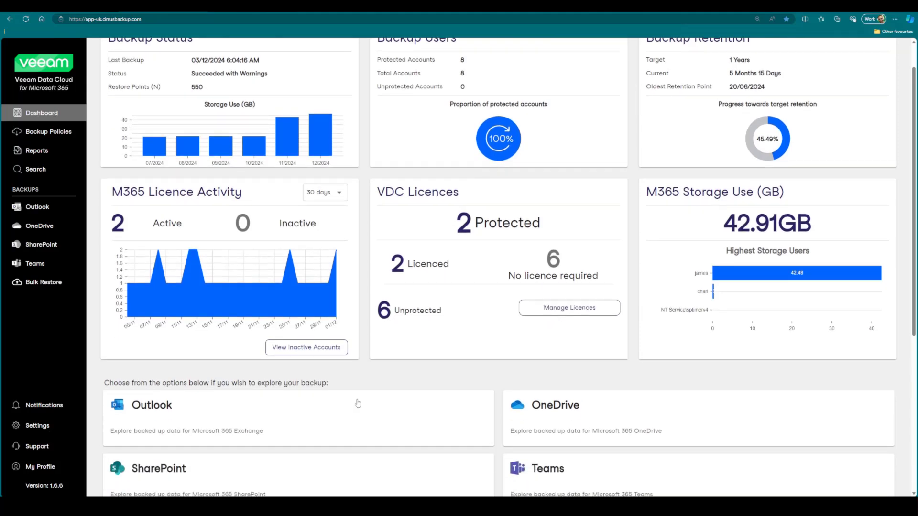
scroll(377, 414, "down", 1)
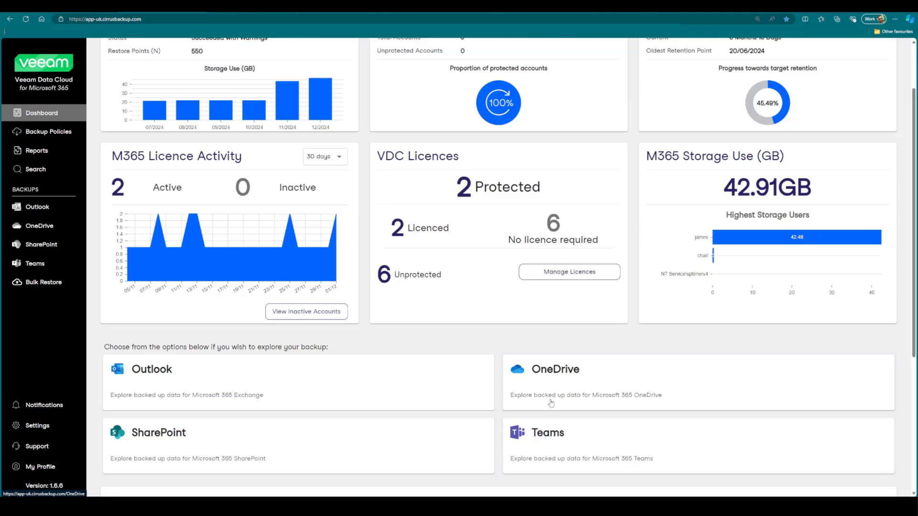
scroll(564, 423, "up", 2)
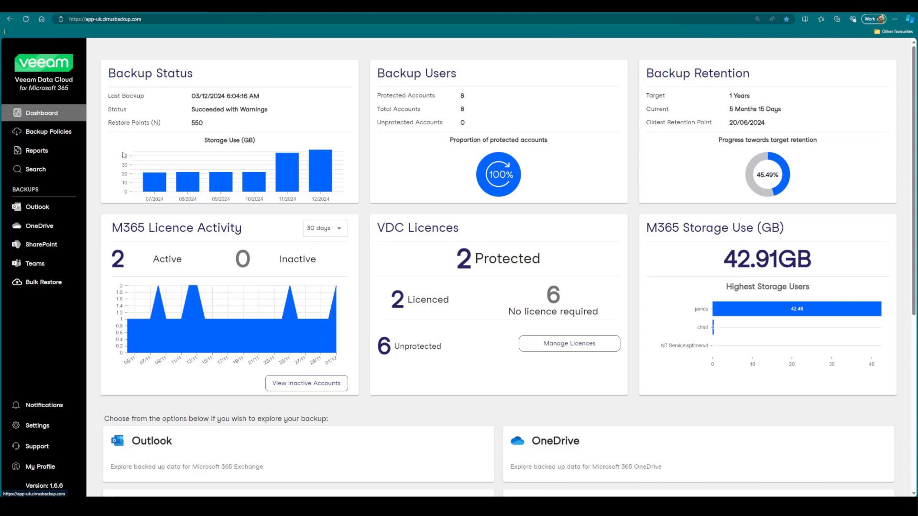
left_click(68, 140)
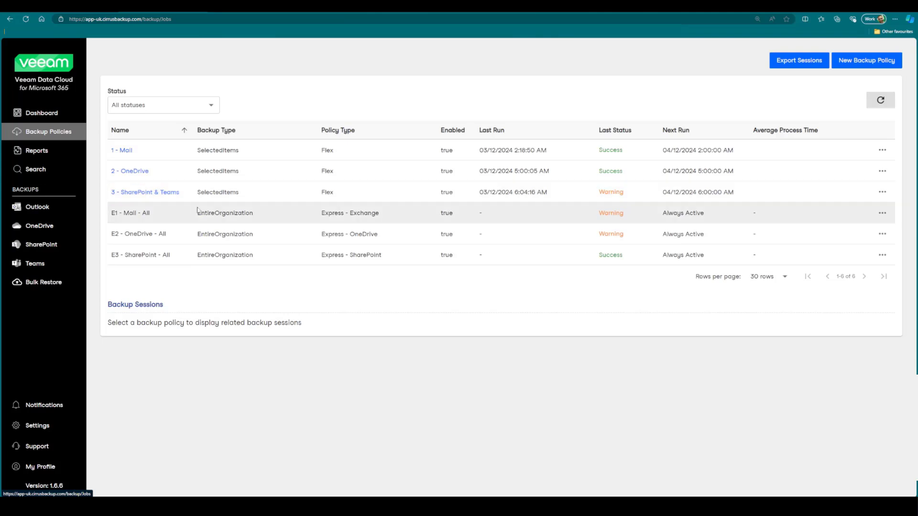
- Start a new Flex (Veeam Backup Policy) policy and proceed into its creation wizard
left_click(863, 63)
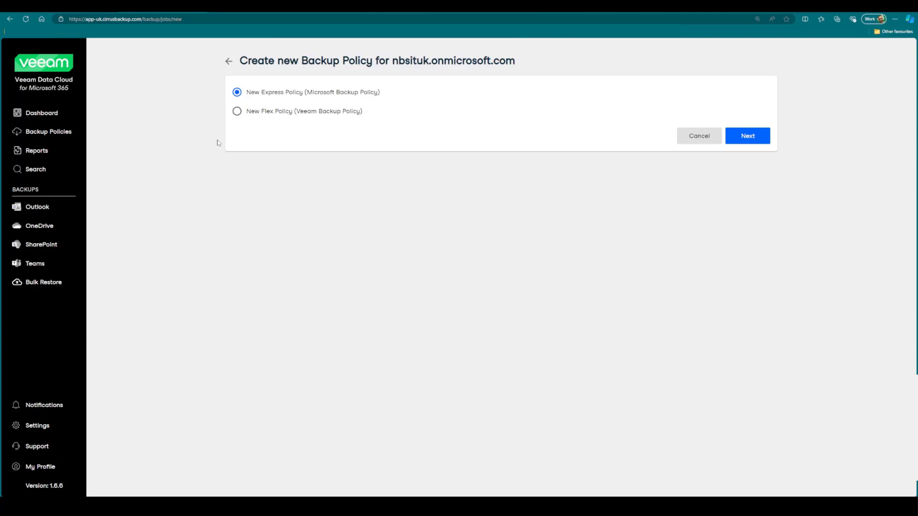
left_click(236, 112)
left_click(732, 137)
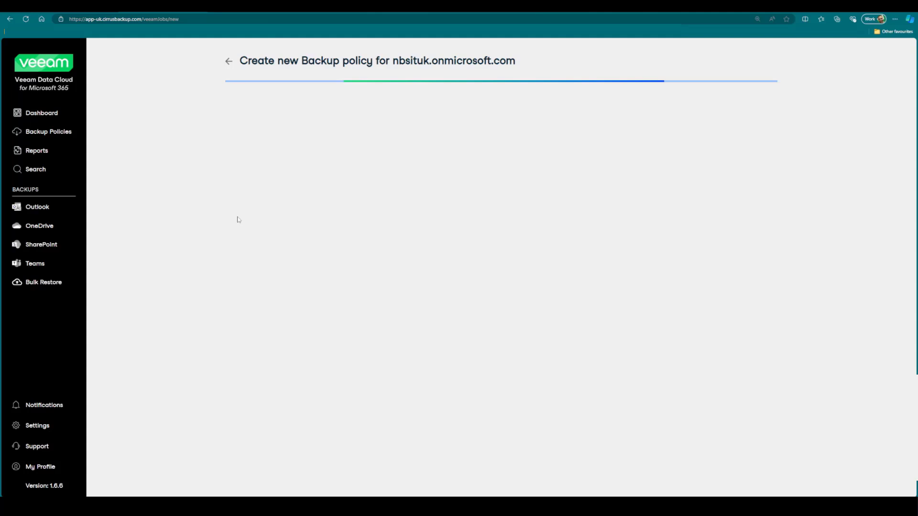
- Name the policy 'VIP Users' and target the (Europe) UK South 1 year retention repository
left_click(303, 128)
type("VIP Users")
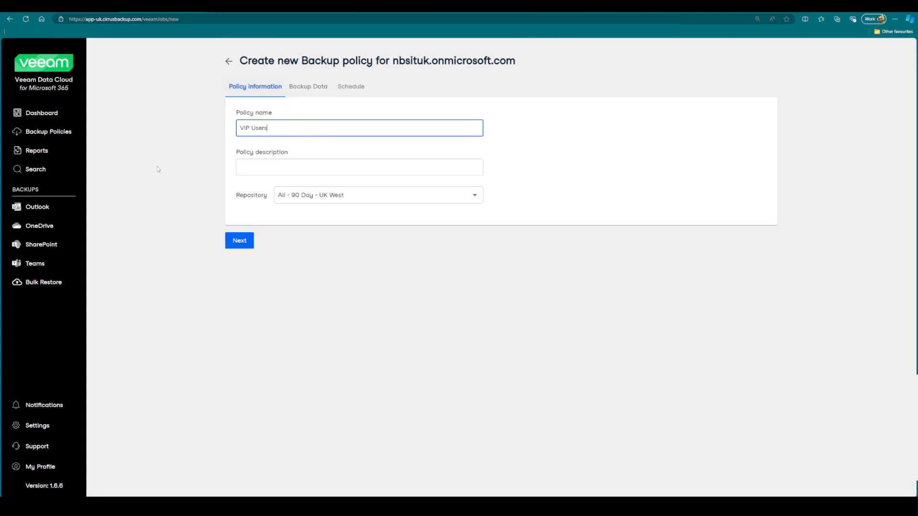
left_click(280, 167)
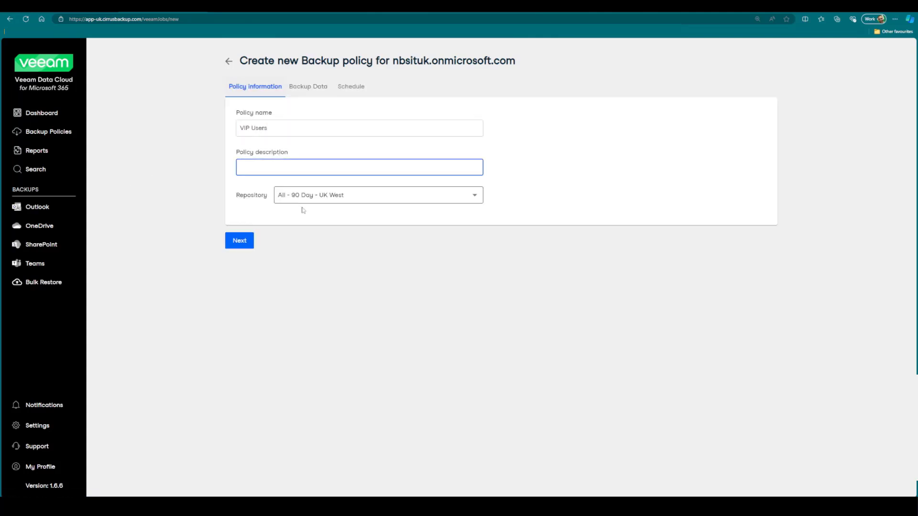
left_click(360, 202)
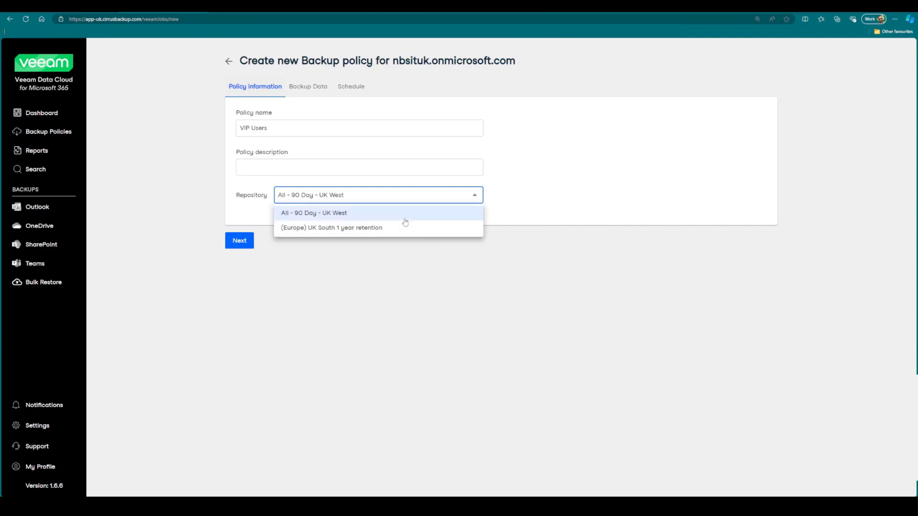
left_click(407, 228)
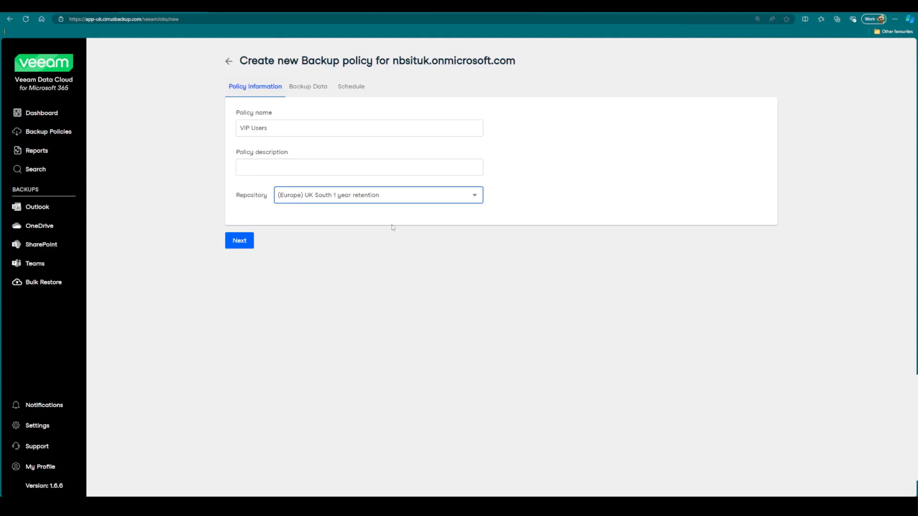
left_click(240, 241)
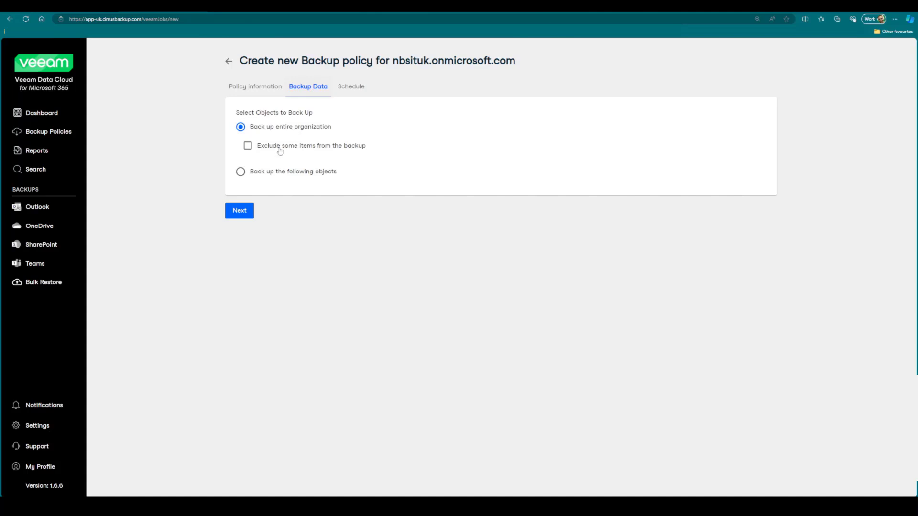
- Back up specific objects: add the Managers group via Microsoft 365 search, excluding its Archive Mailbox
left_click(281, 172)
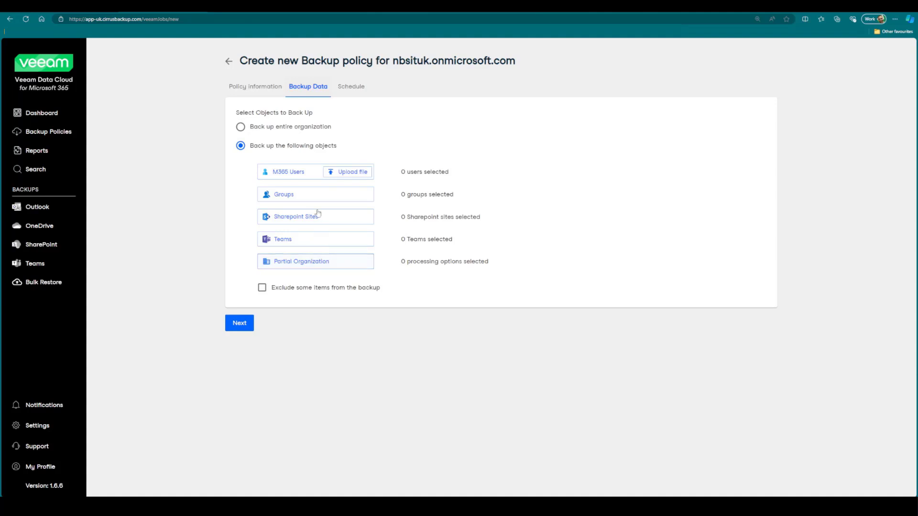
left_click(337, 196)
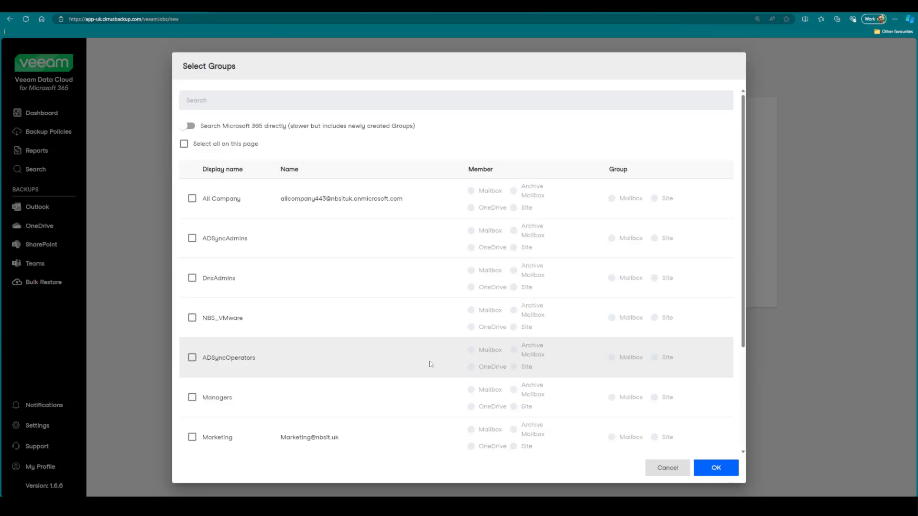
scroll(242, 277, "down", 2)
scroll(242, 282, "up", 2)
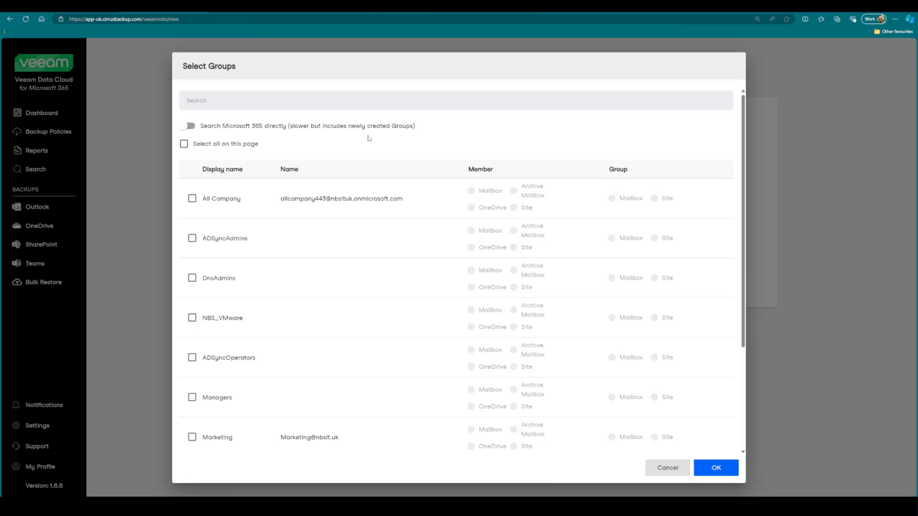
left_click(188, 126)
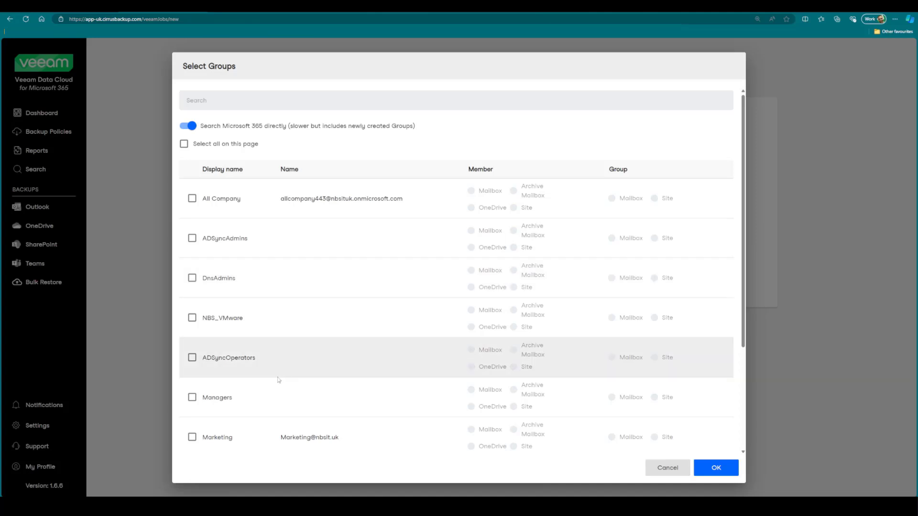
left_click(192, 398)
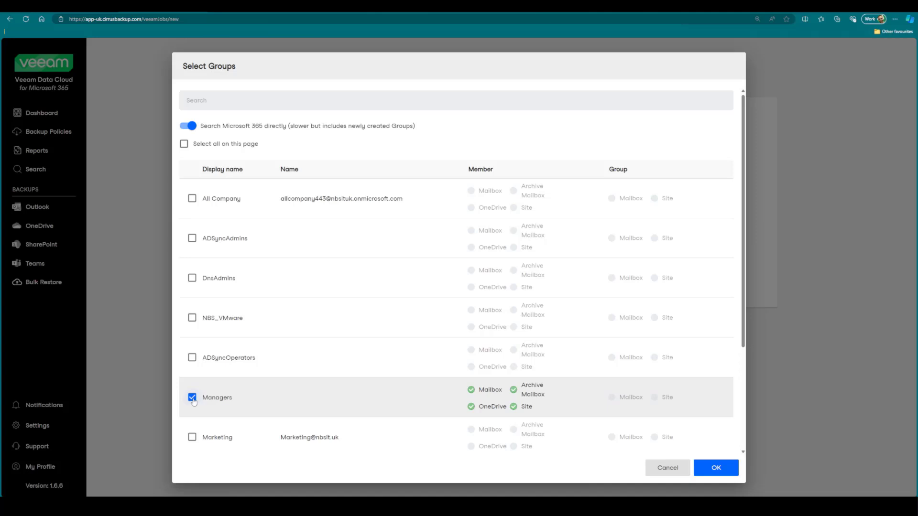
left_click(514, 390)
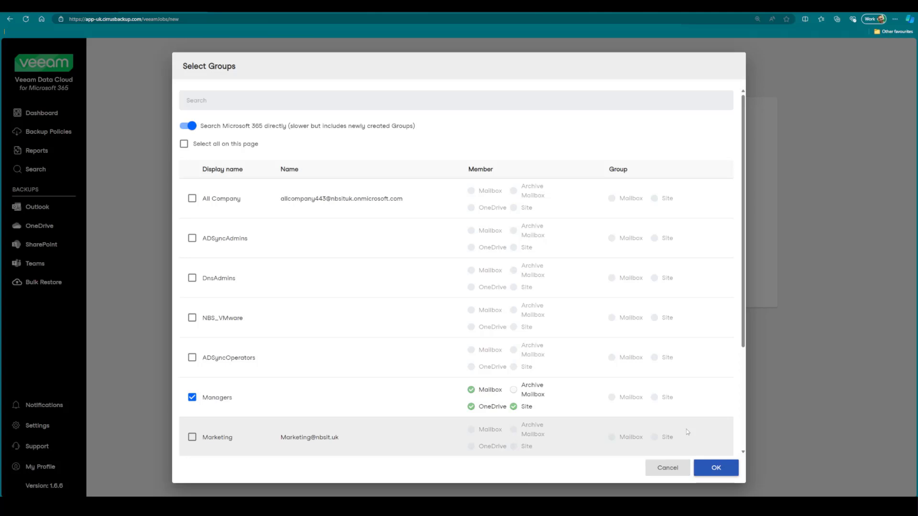
scroll(686, 429, "down", 3)
left_click(716, 468)
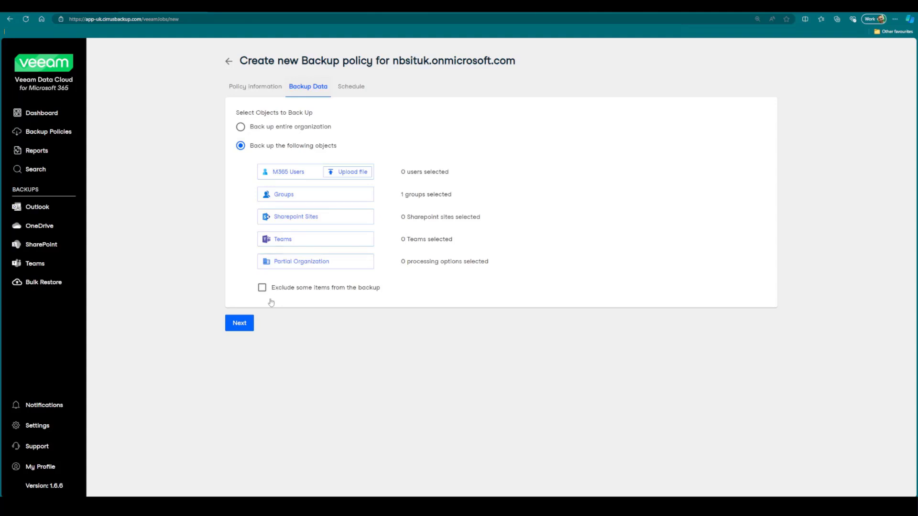
- Set the VIP Users policy's advanced schedule to run every 8 hours and create it
left_click(240, 324)
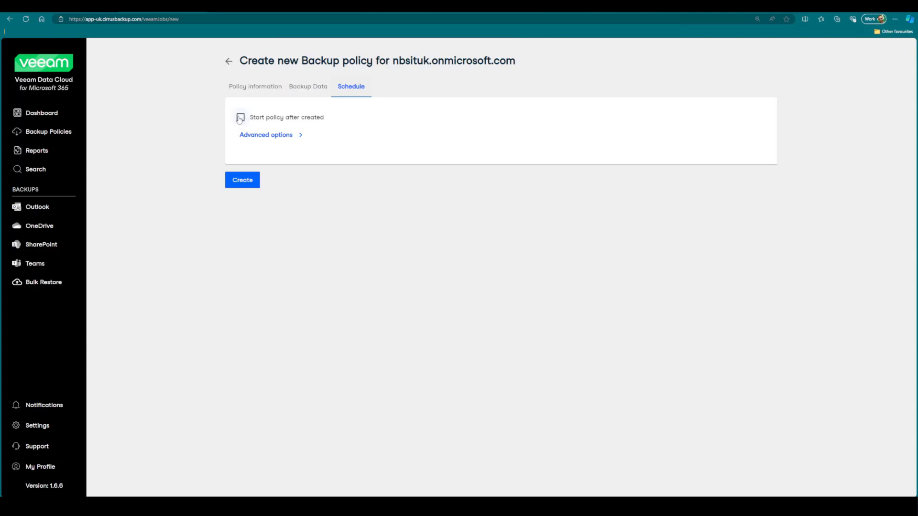
left_click(266, 136)
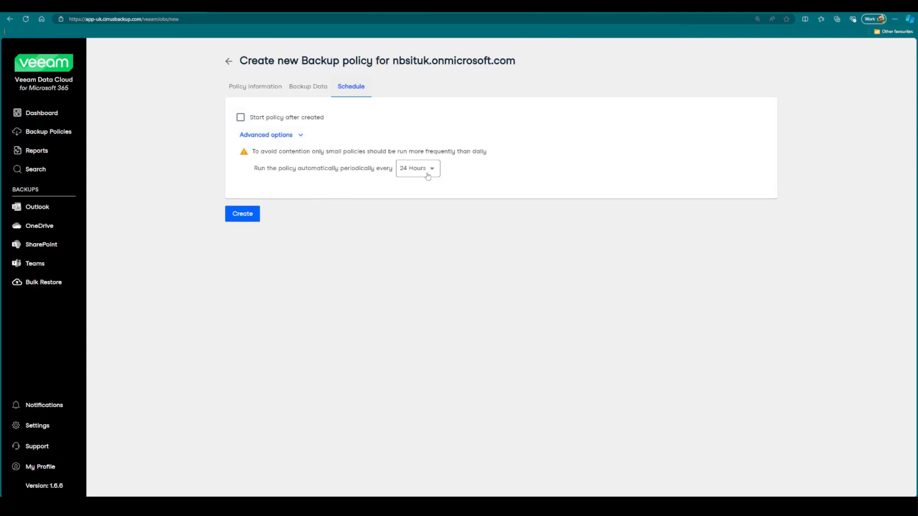
left_click(428, 173)
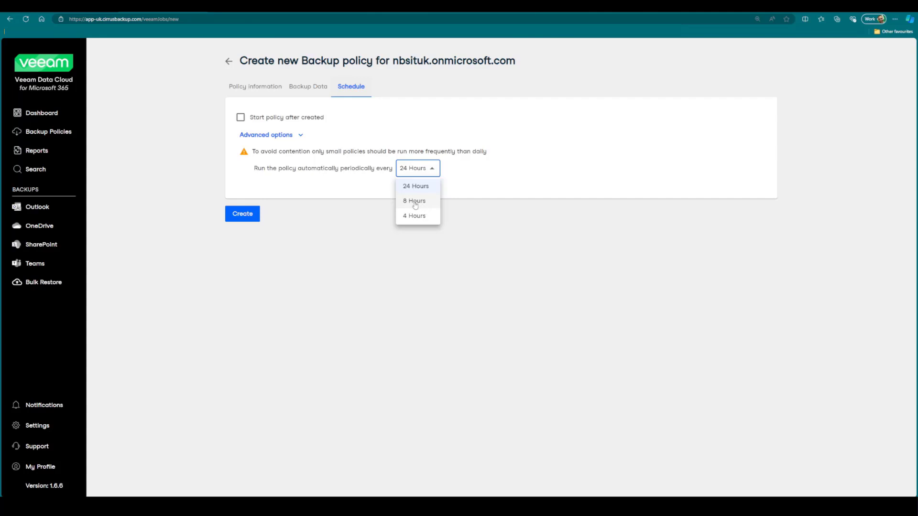
left_click(419, 203)
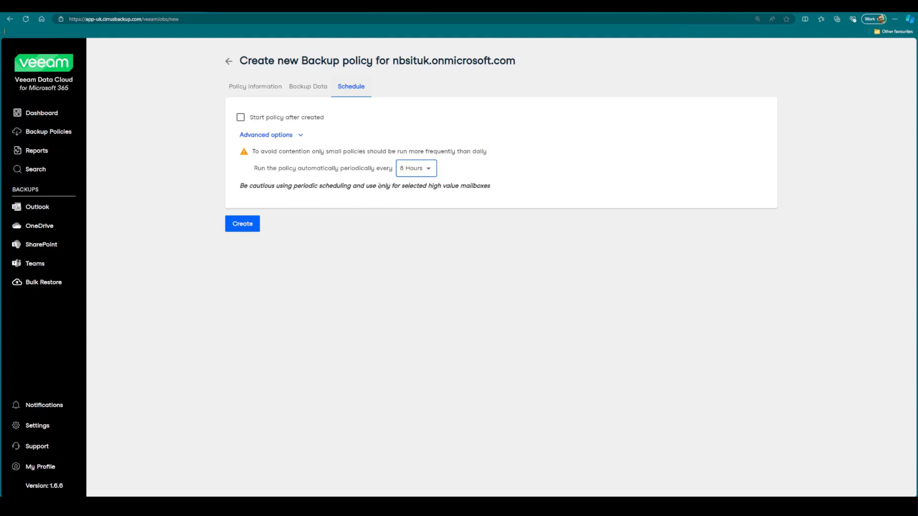
left_click(242, 224)
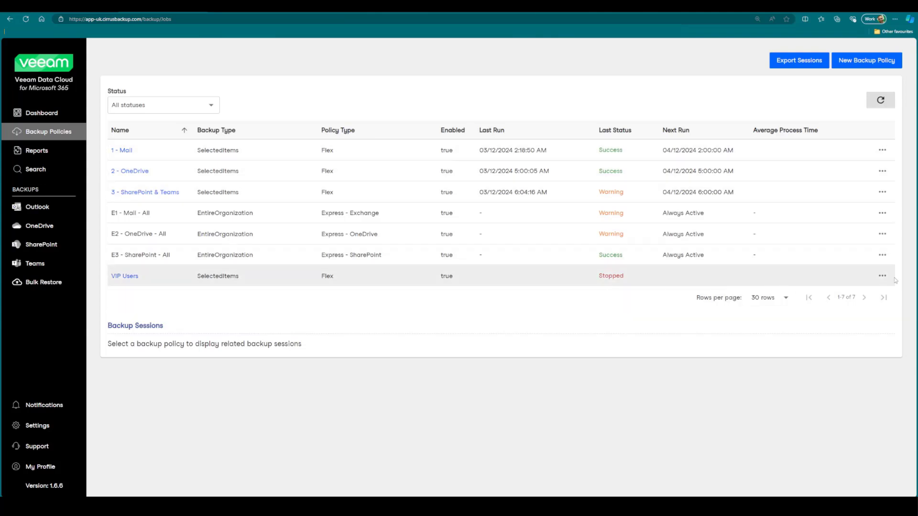
- Go to Search and open the Outlook mailbox backups
left_click(36, 169)
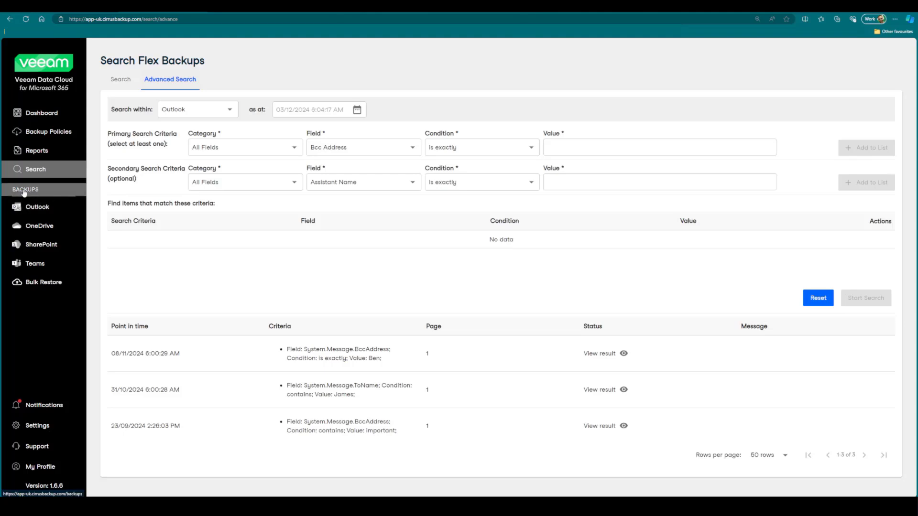
left_click(53, 213)
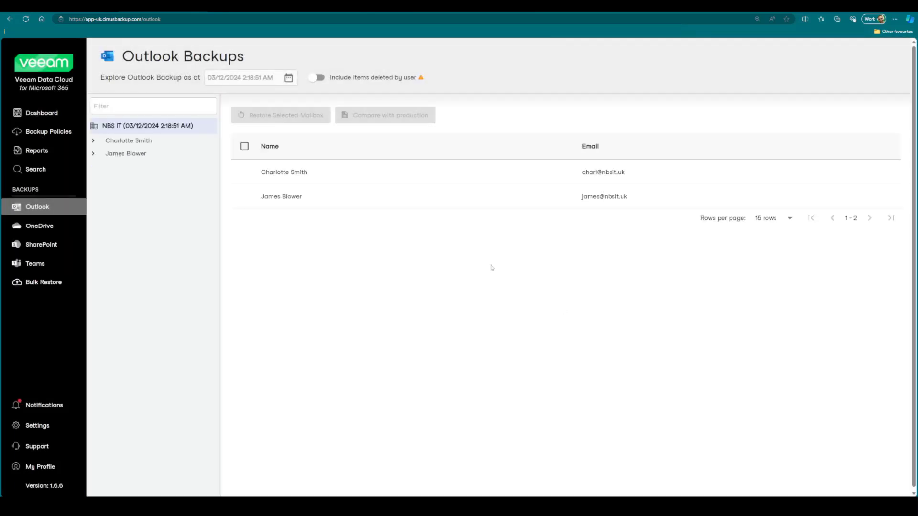
- Open the second user's backed-up Inbox, then switch to the live Outlook app
left_click(126, 153)
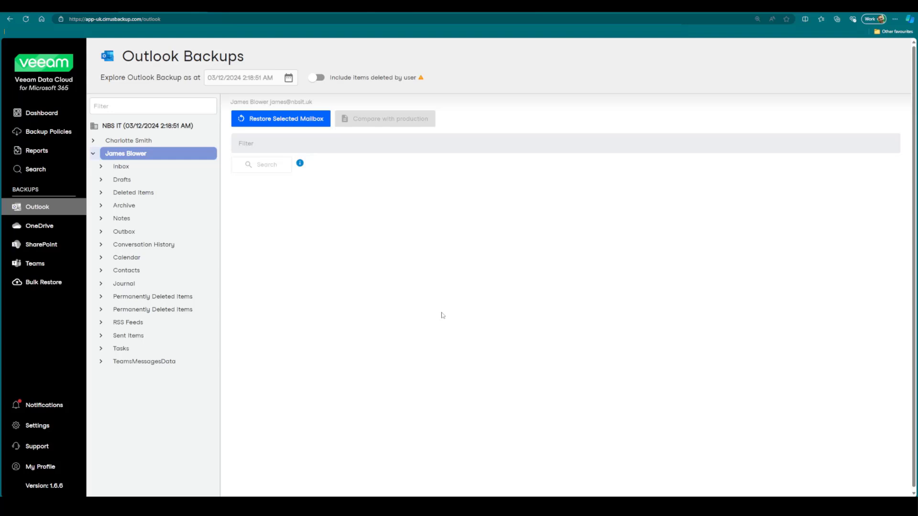
left_click(104, 168)
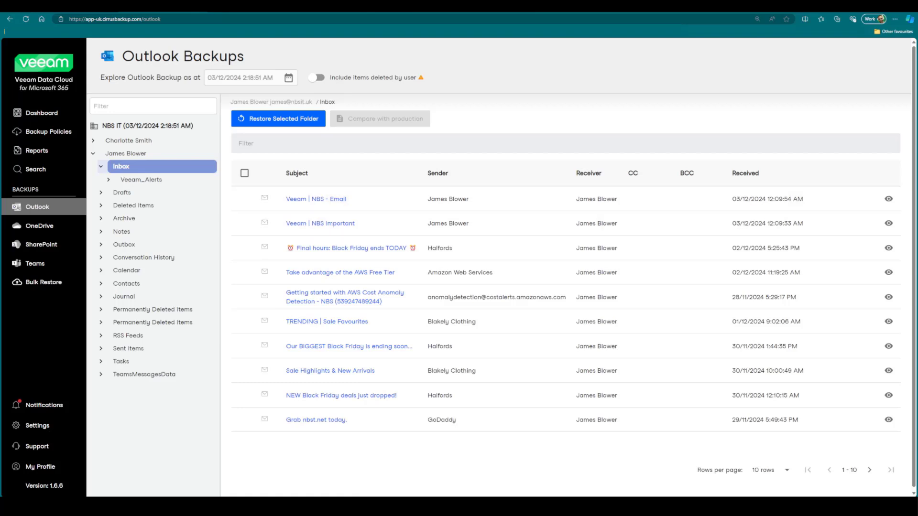
key("alt+Tab")
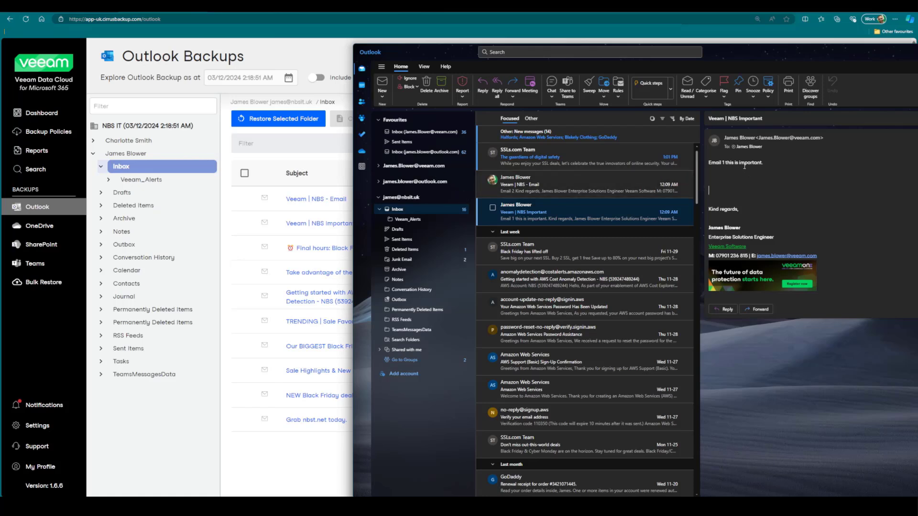
- Delete the 'Veeam | NBS - Email' and 'Veeam | NBS Important' messages in Outlook, then return to the portal
left_click(678, 184)
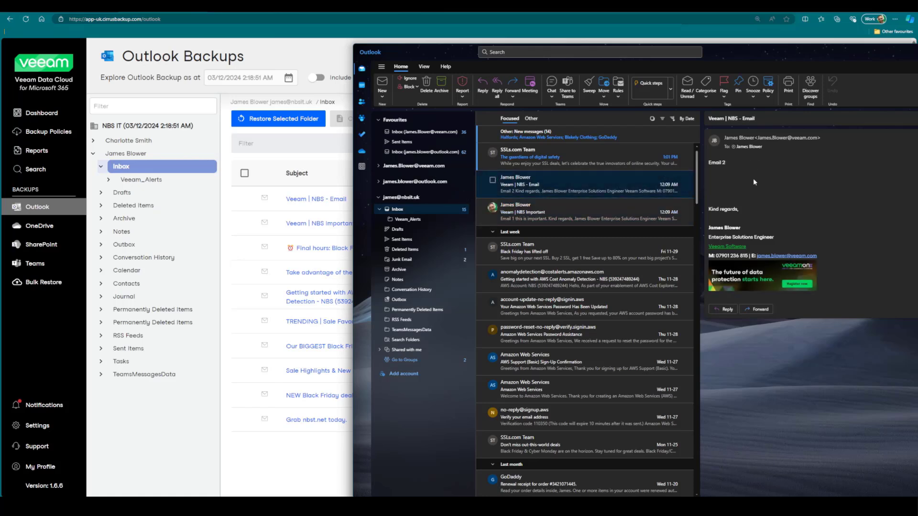
left_click(492, 208)
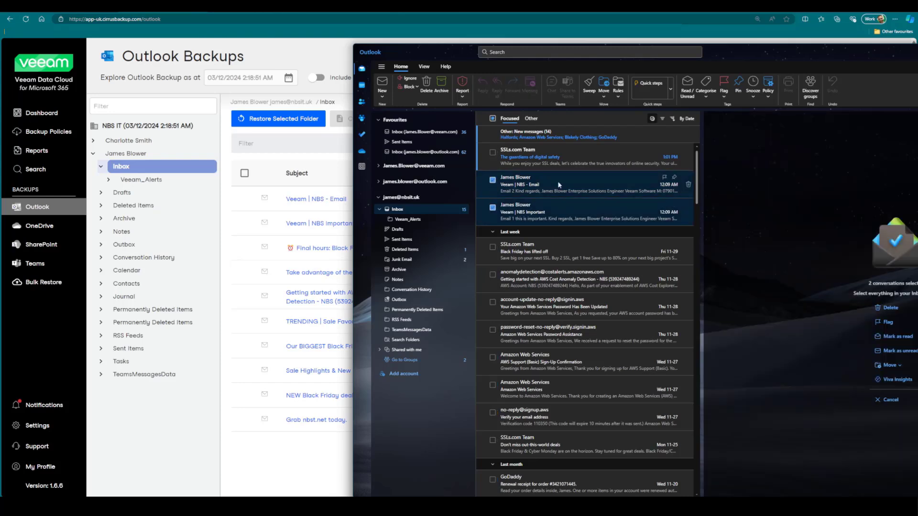
key("Delete")
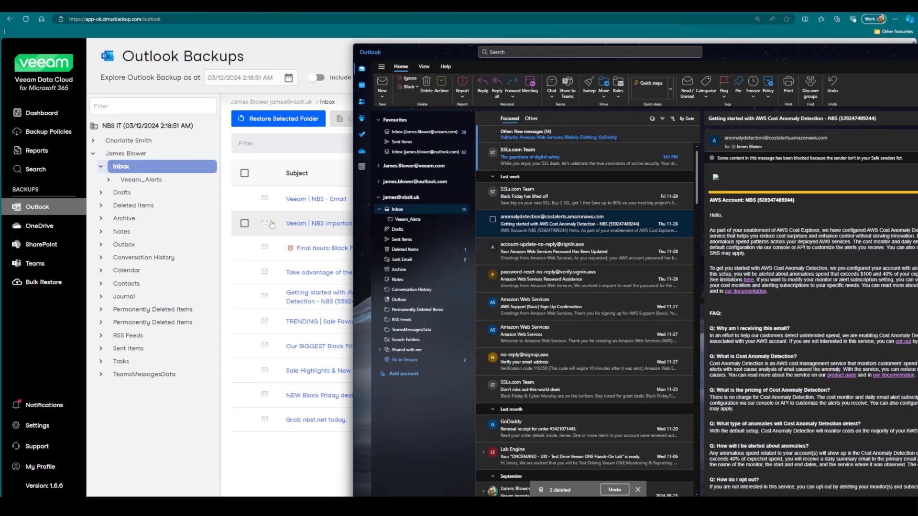
left_click(421, 14)
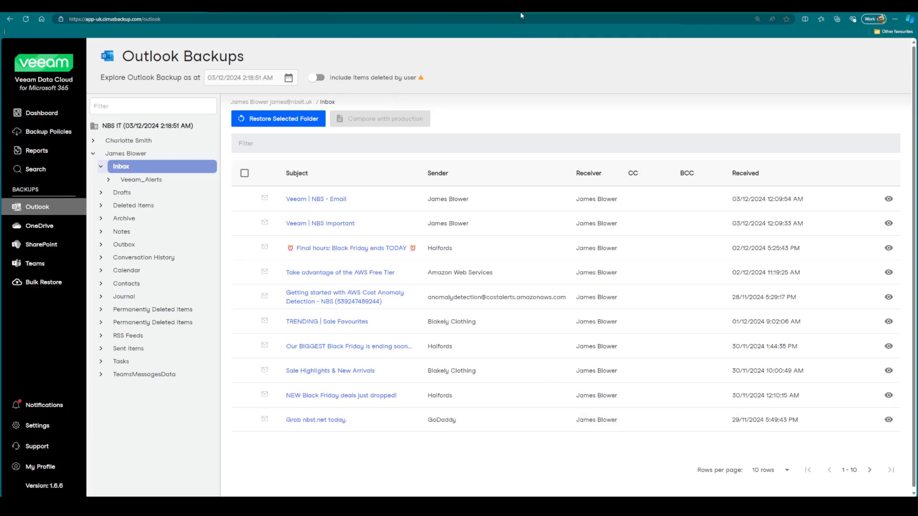
- Preview the backed-up 'Veeam | NBS Important' email, then start restoring both Veeam emails
left_click(244, 198)
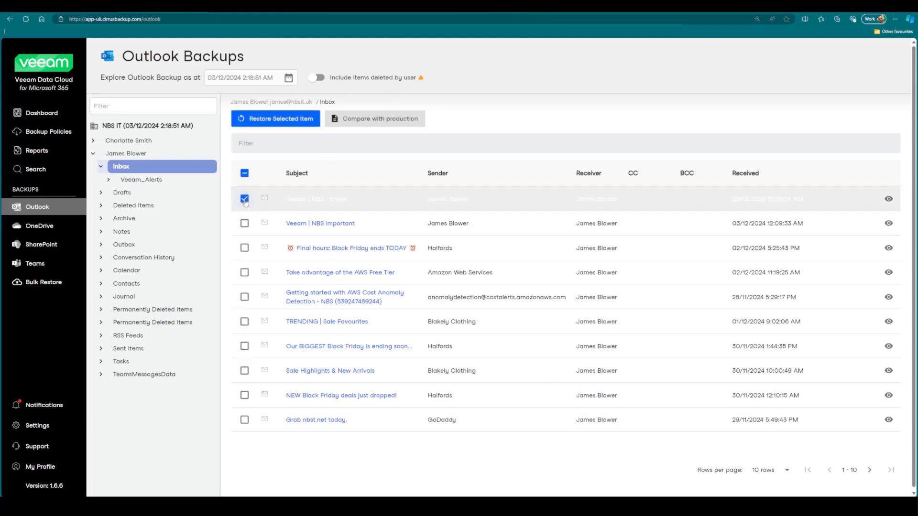
left_click(244, 199)
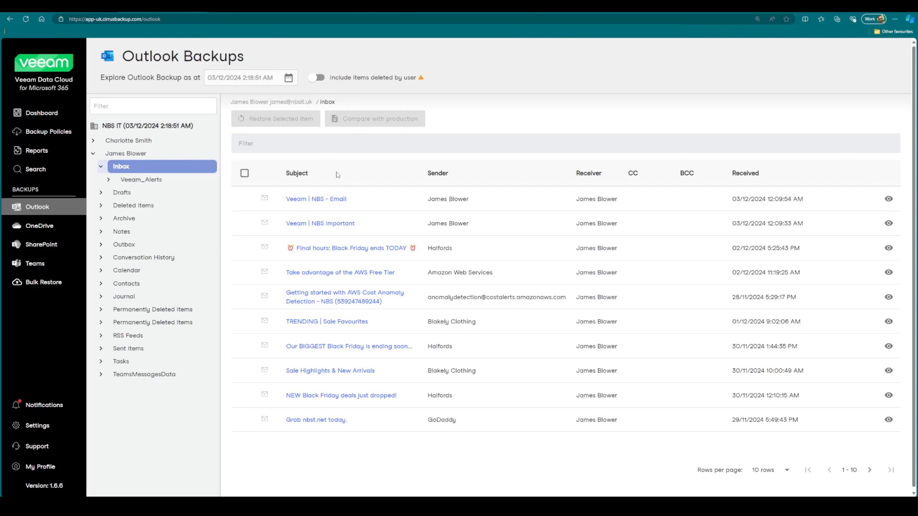
left_click(336, 224)
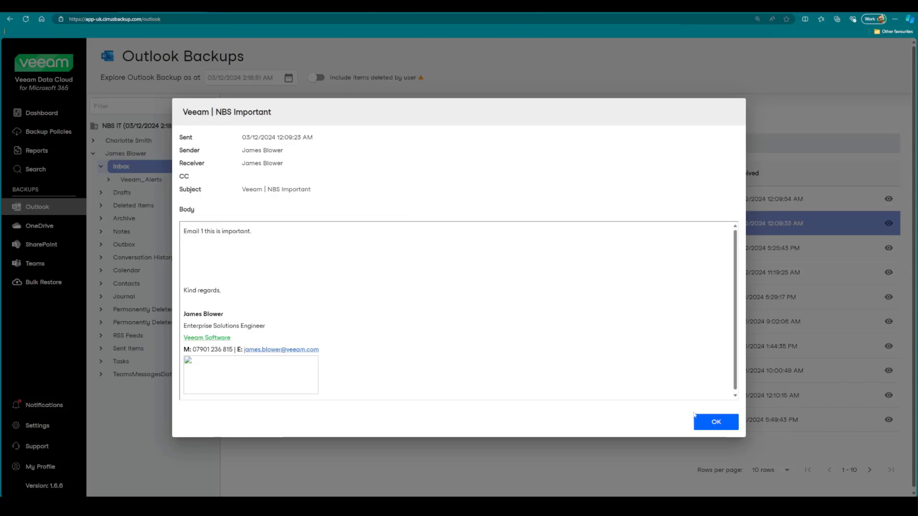
left_click(694, 415)
left_click(257, 205)
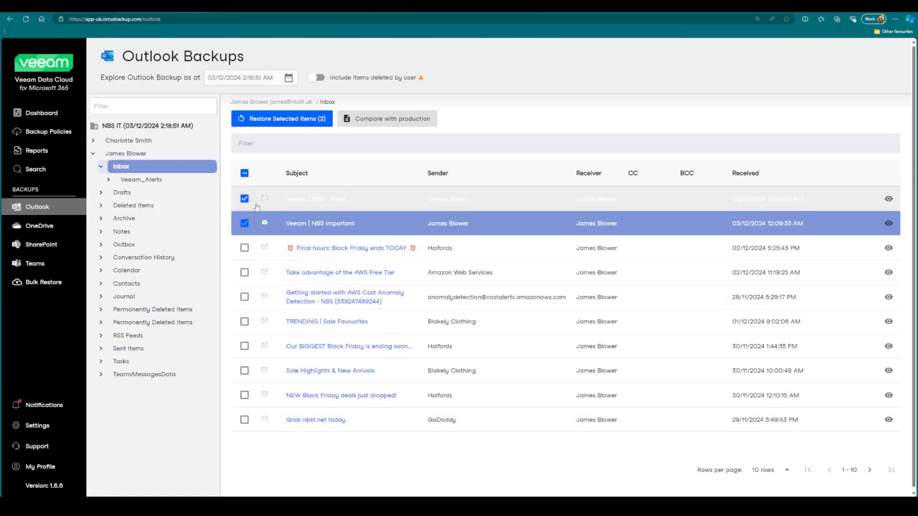
left_click(317, 123)
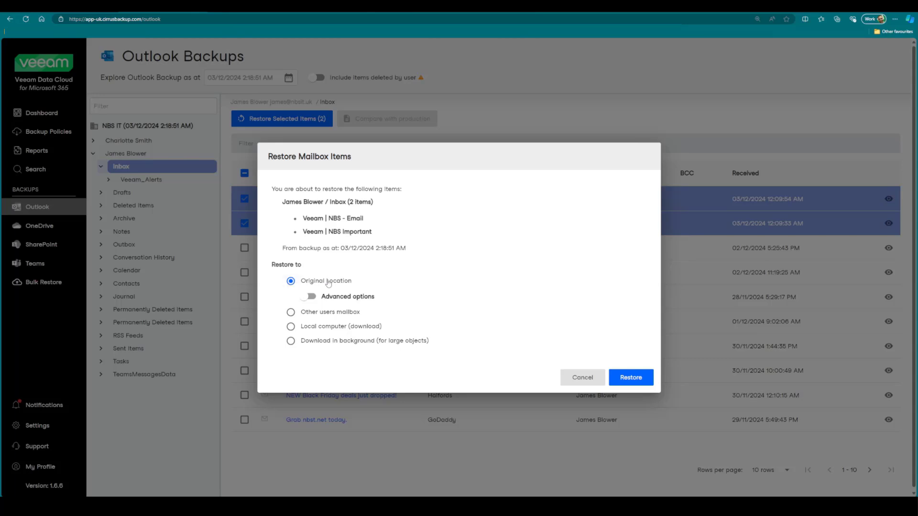
- With advanced options shown, restore both Veeam emails to their Original Location
left_click(309, 296)
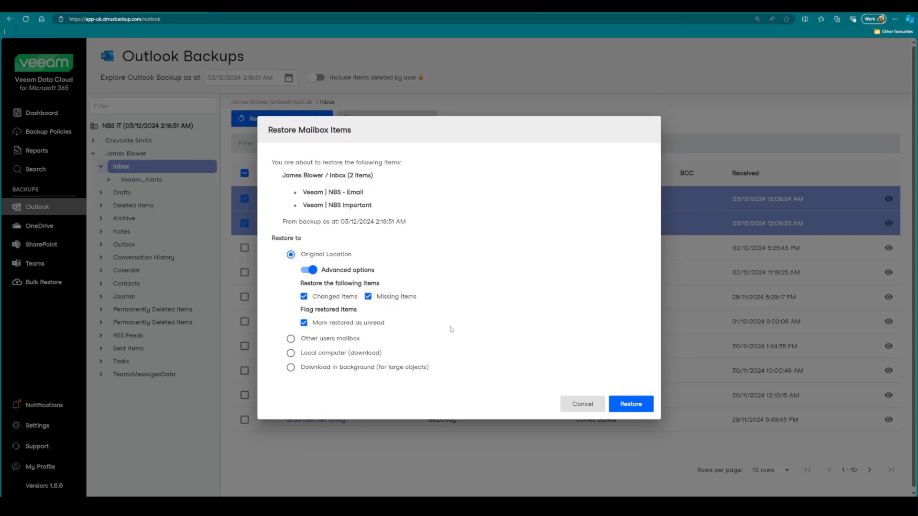
mouse_move(333, 326)
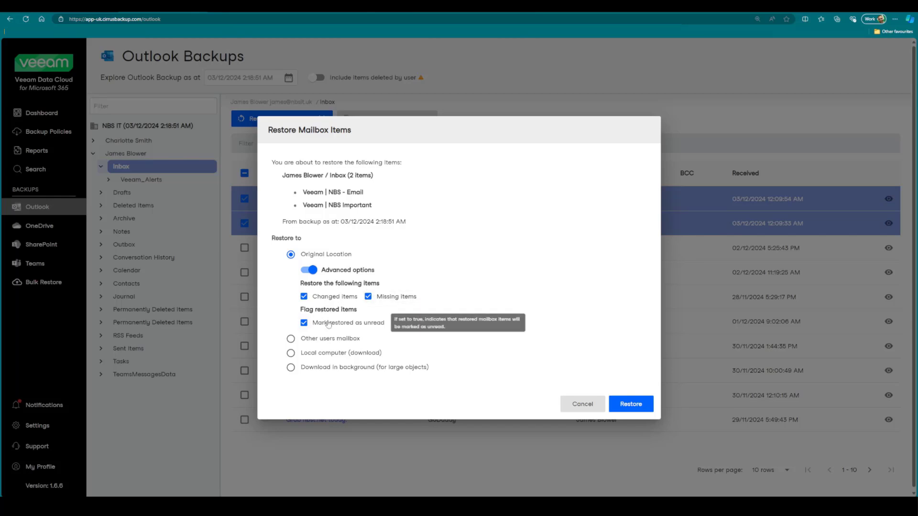
left_click(291, 339)
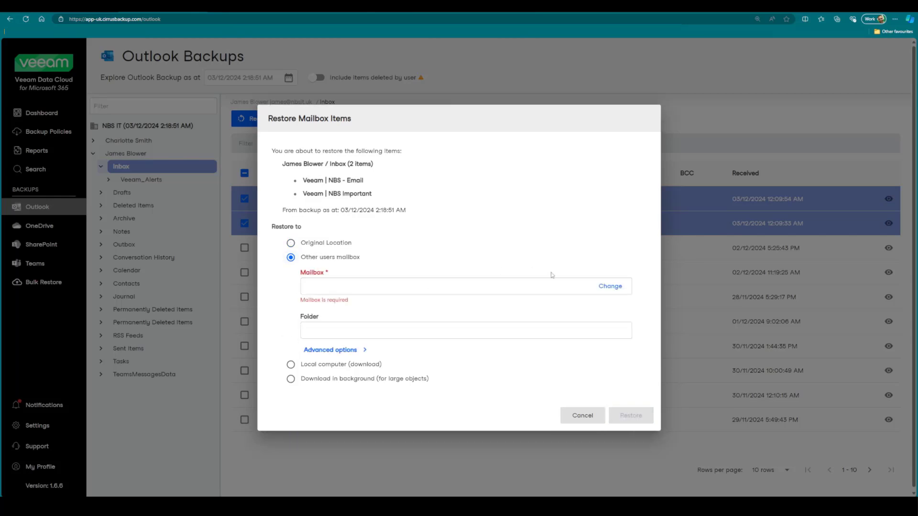
left_click(607, 286)
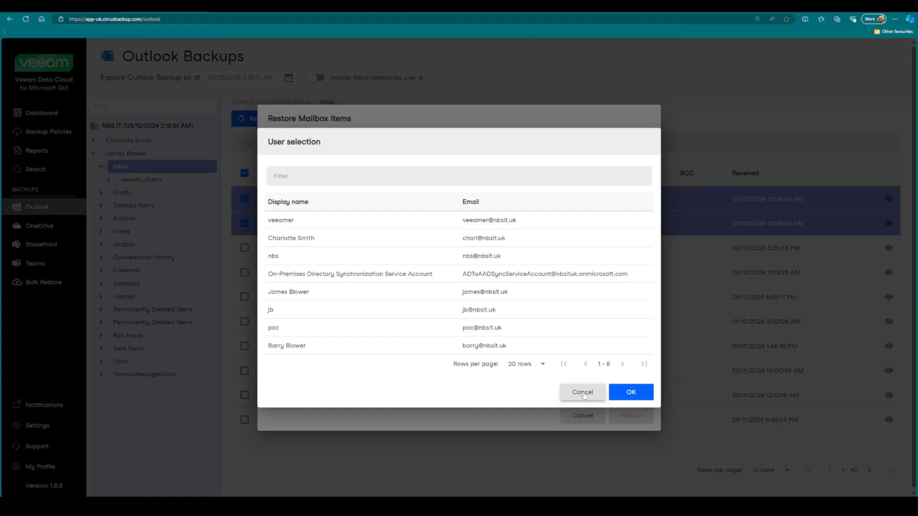
left_click(583, 392)
left_click(292, 367)
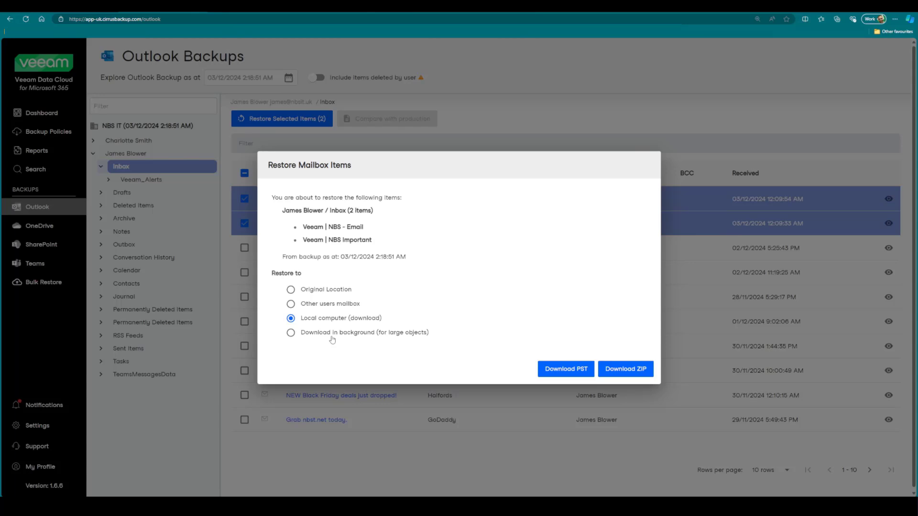
left_click(316, 290)
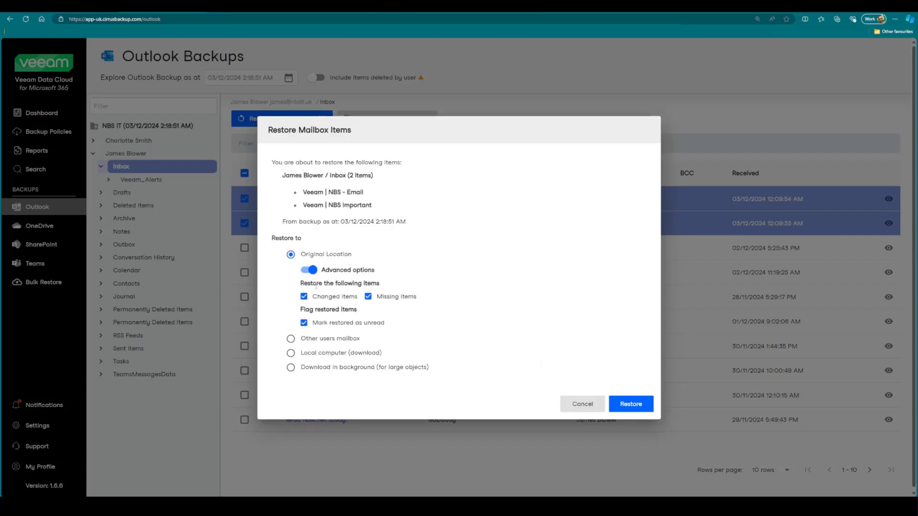
left_click(639, 405)
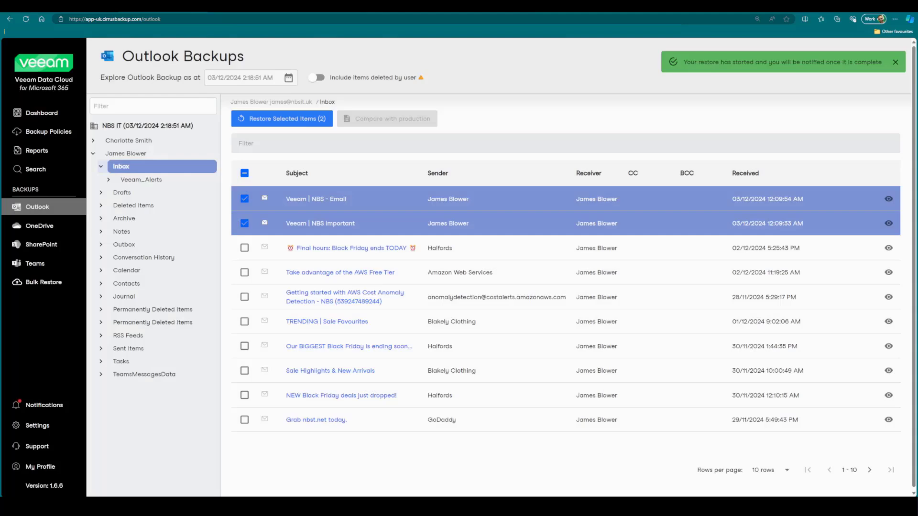
- Confirm the Restore Mailbox notification succeeded and view the restored Veeam | NBS Important and Veeam | NBS emails
left_click(43, 405)
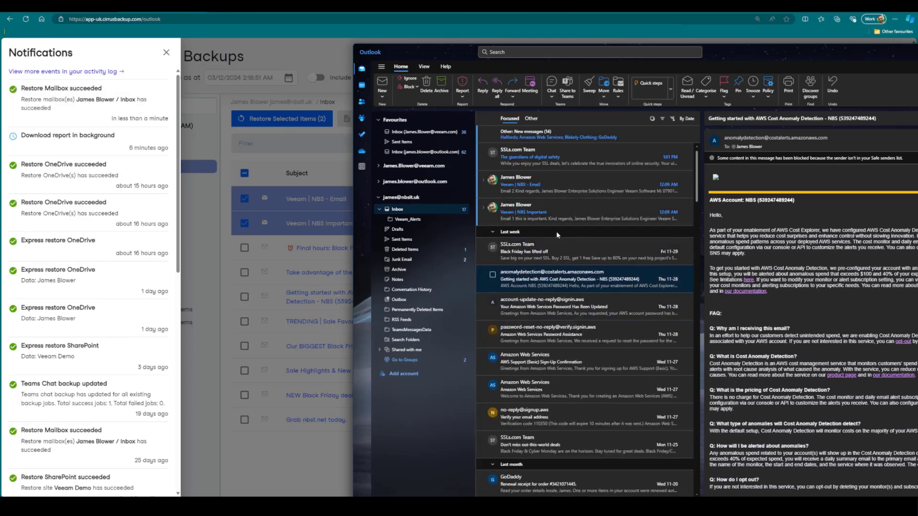
left_click(546, 214)
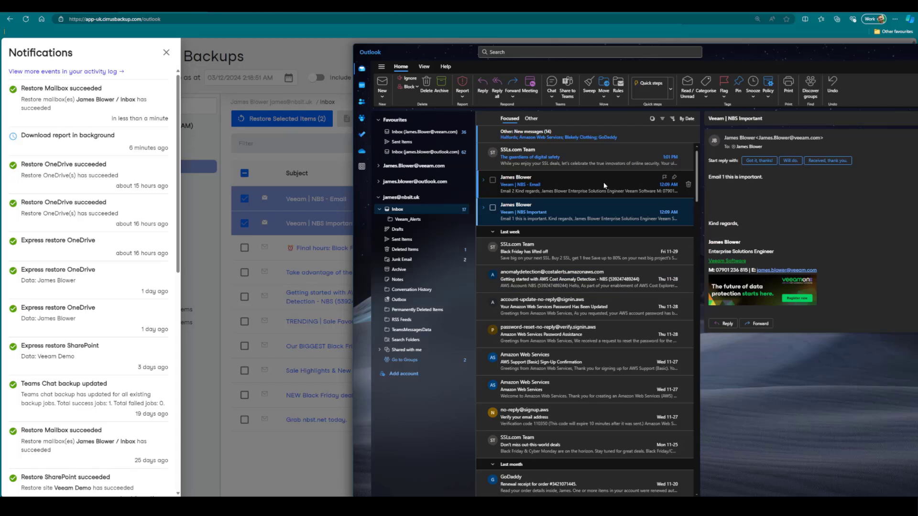
left_click(604, 186)
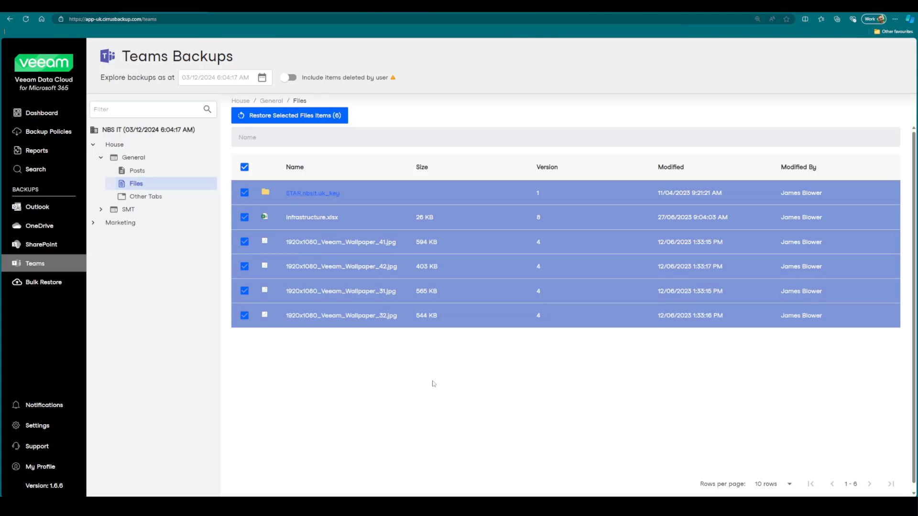
- Browse the user's OneDrive backup through NBS, Films and Drivers to the Dell Dock WD19TB folder
left_click(39, 225)
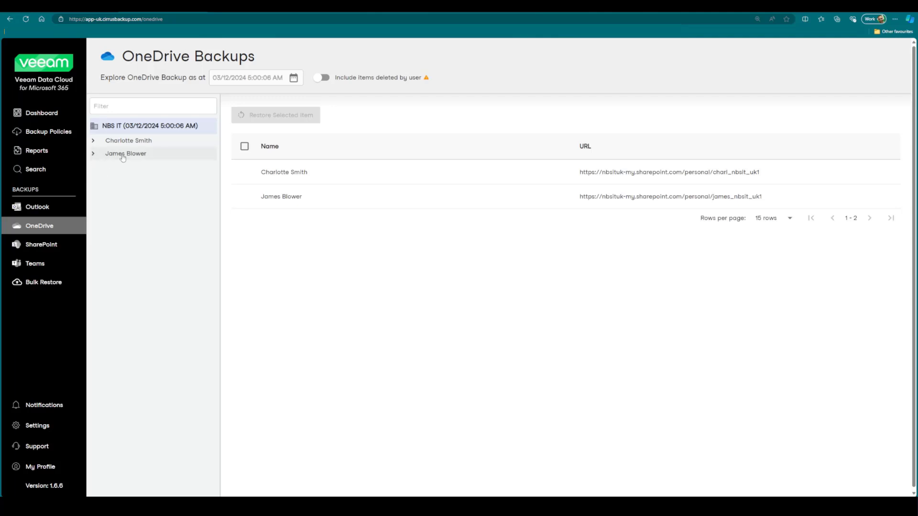
left_click(95, 157)
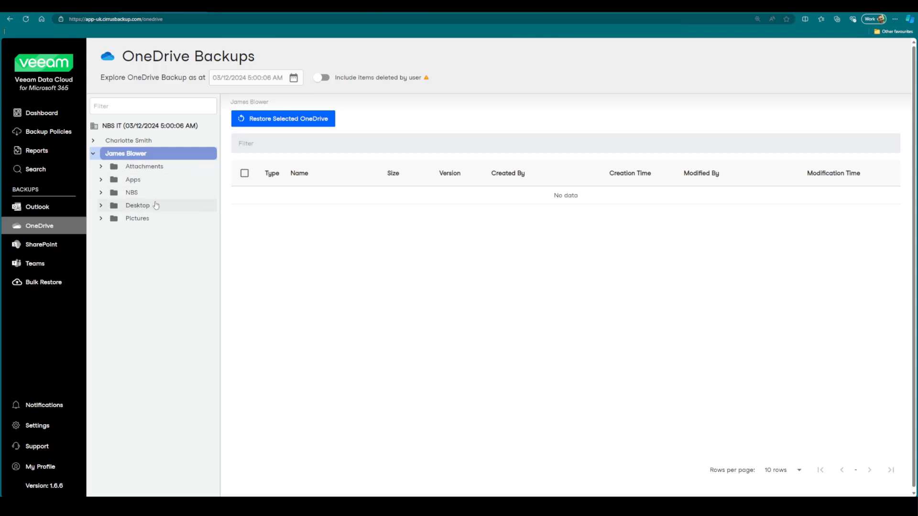
left_click(136, 193)
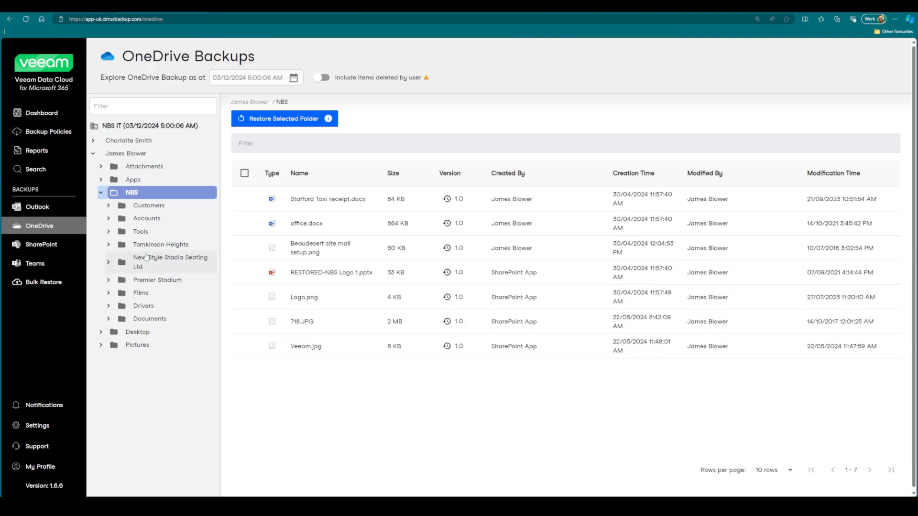
left_click(161, 295)
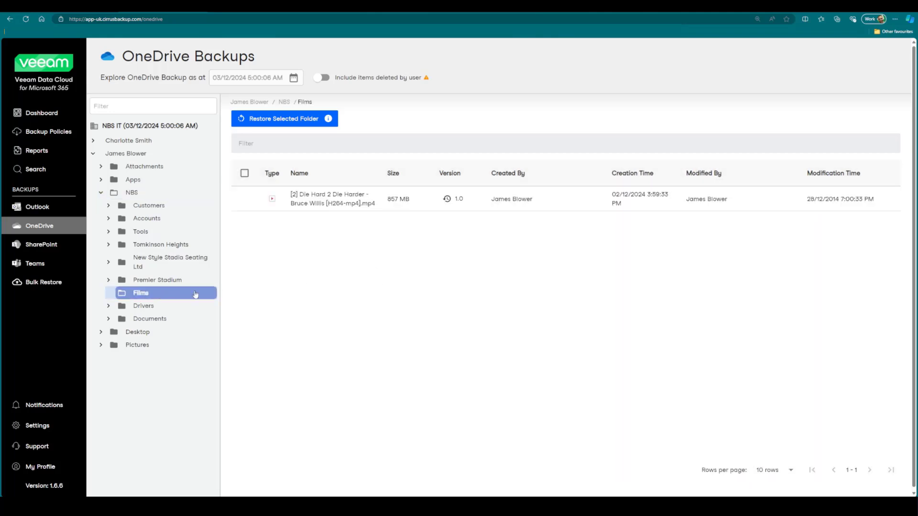
left_click(148, 318)
left_click(144, 306)
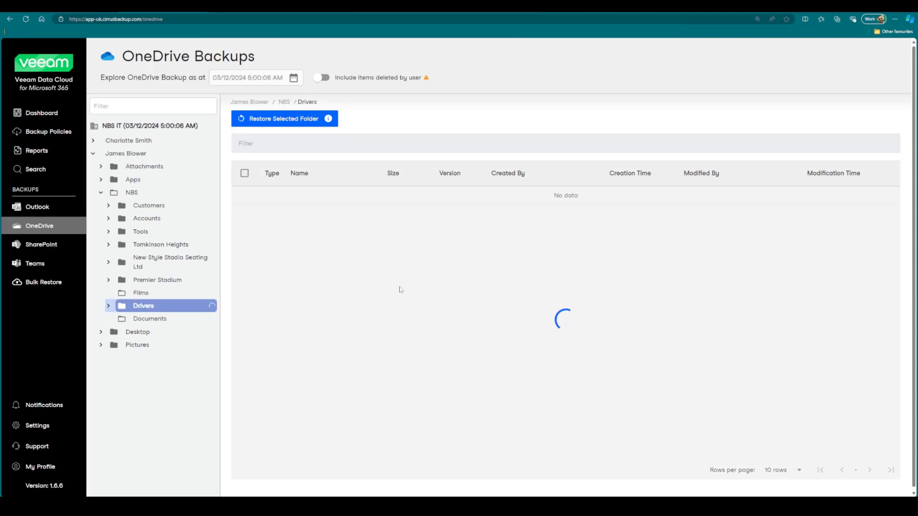
left_click(168, 319)
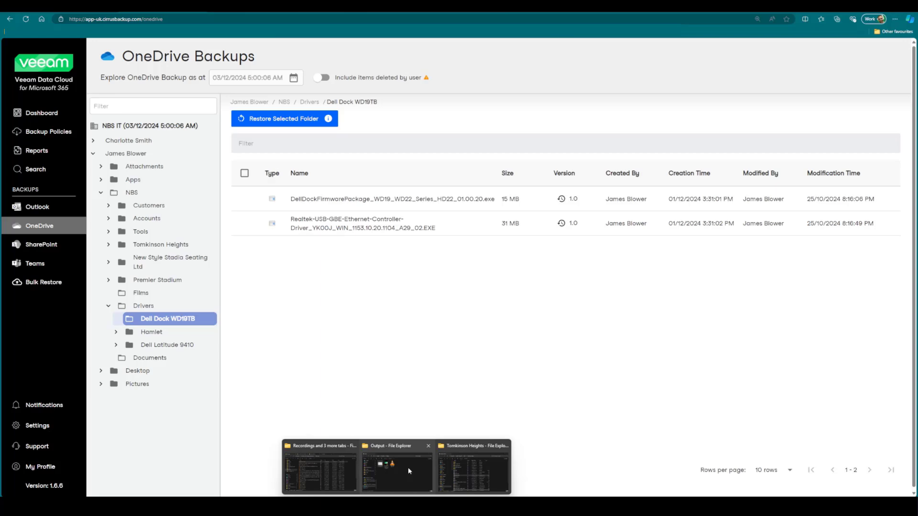
- Bring File Explorer forward and open the NBS folder in OneDrive
mouse_move(337, 471)
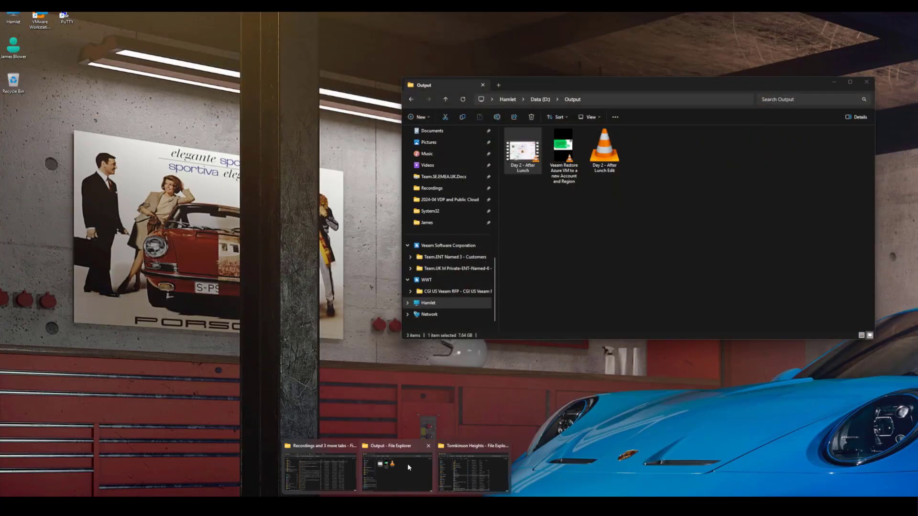
left_click(407, 464)
scroll(449, 241, "up", 3)
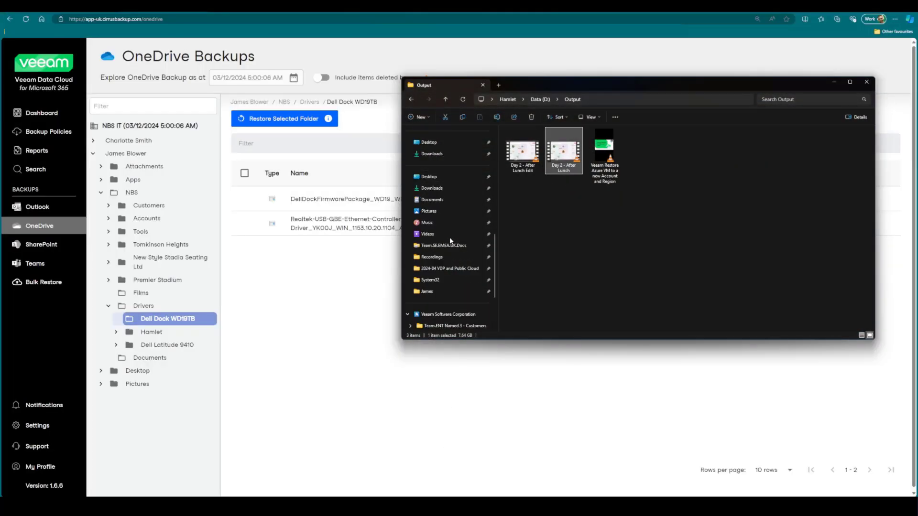
scroll(450, 241, "up", 5)
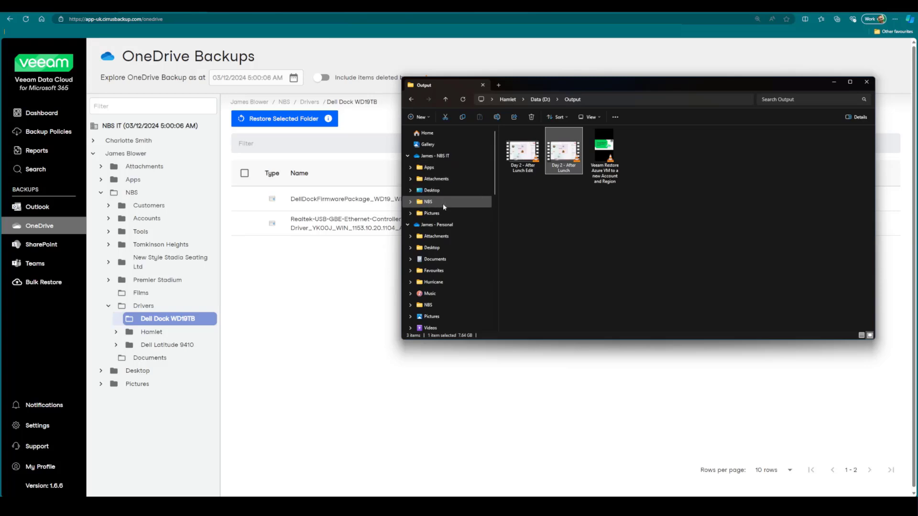
left_click(442, 203)
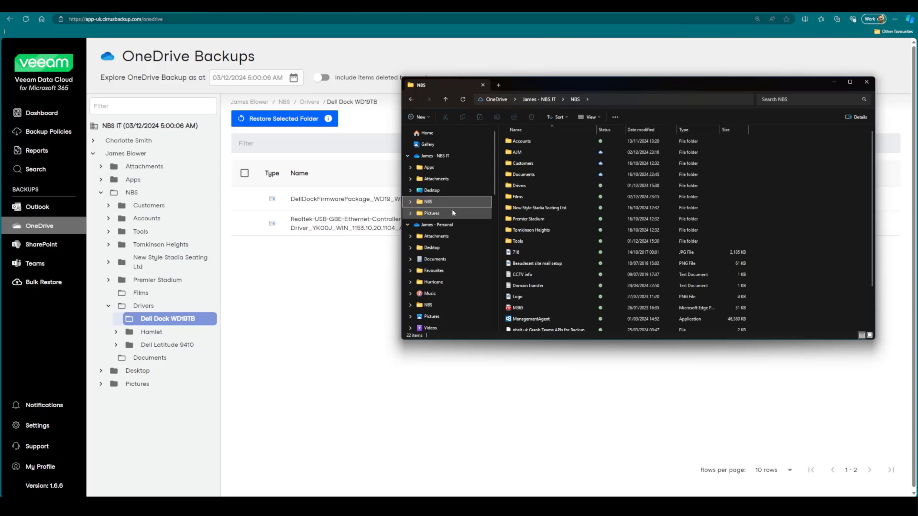
- Permanently delete the 12 loose files from 718 through Veeam in the NBS folder
left_click(537, 197)
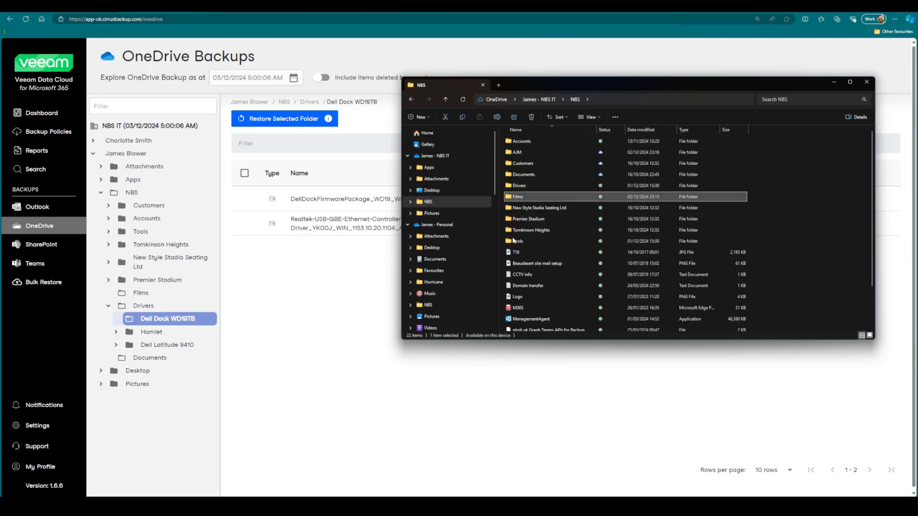
left_click(527, 188, "ctrl")
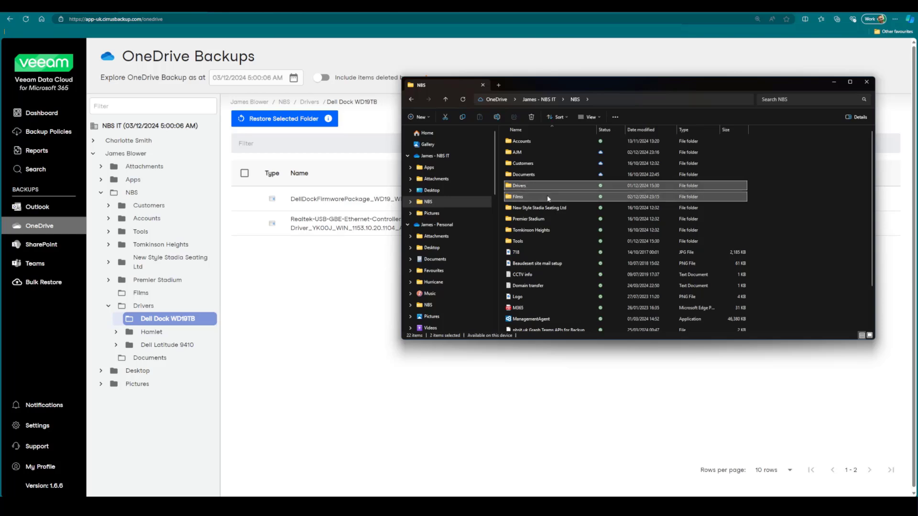
left_click(532, 242, "ctrl")
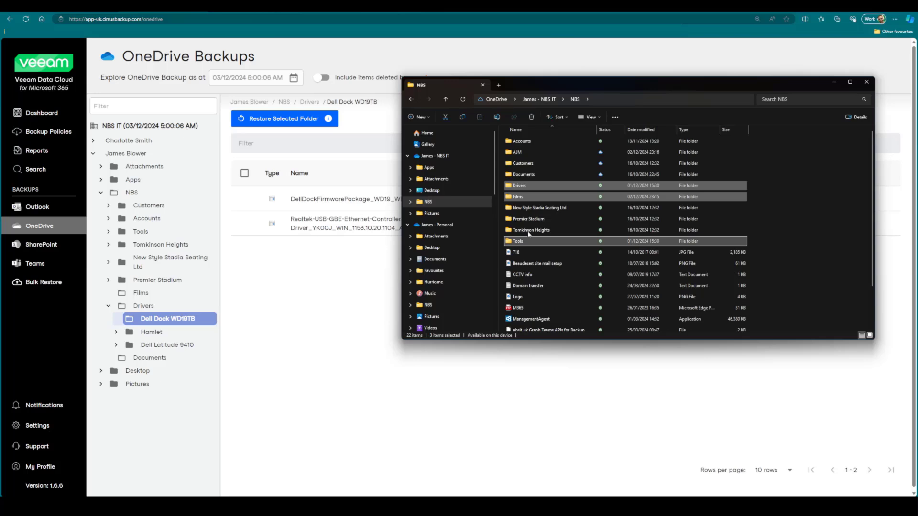
left_click(535, 253)
scroll(528, 286, "down", 2)
left_click(534, 326, "shift")
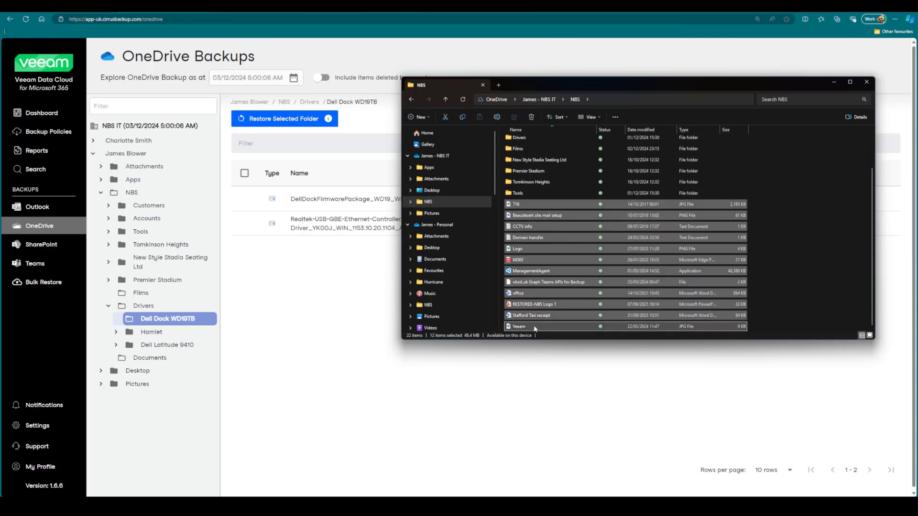
key("shift+Delete")
key("Return")
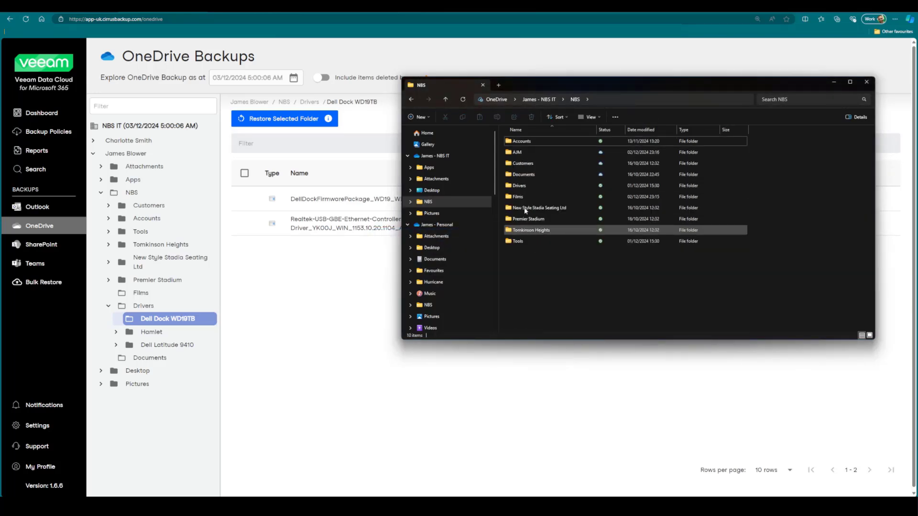
- Permanently delete the Films and Drivers folders, then minimise the Explorer window
left_click(523, 196)
left_click(524, 185, "ctrl")
key("shift+Delete")
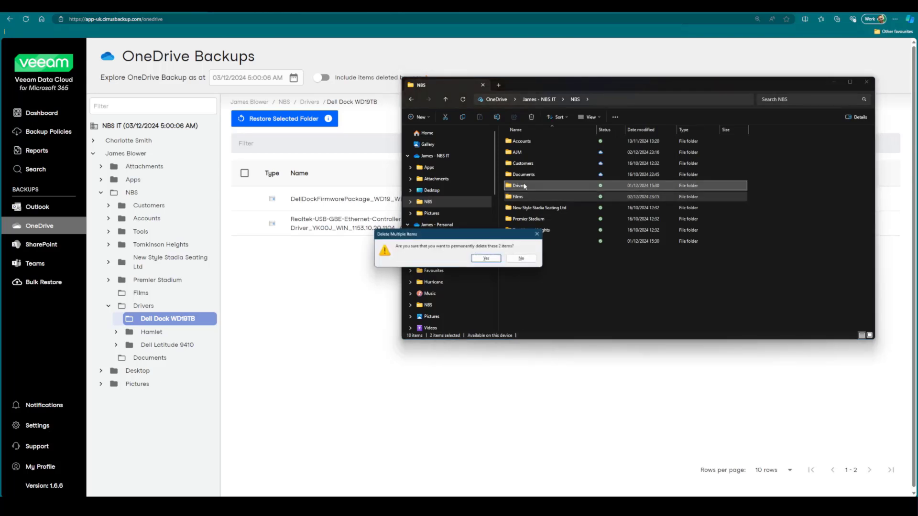
key("Return")
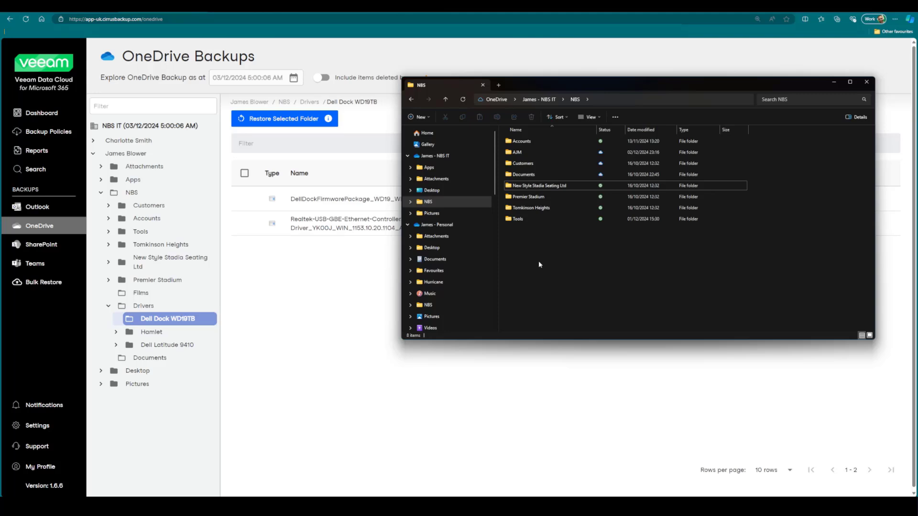
left_click(834, 82)
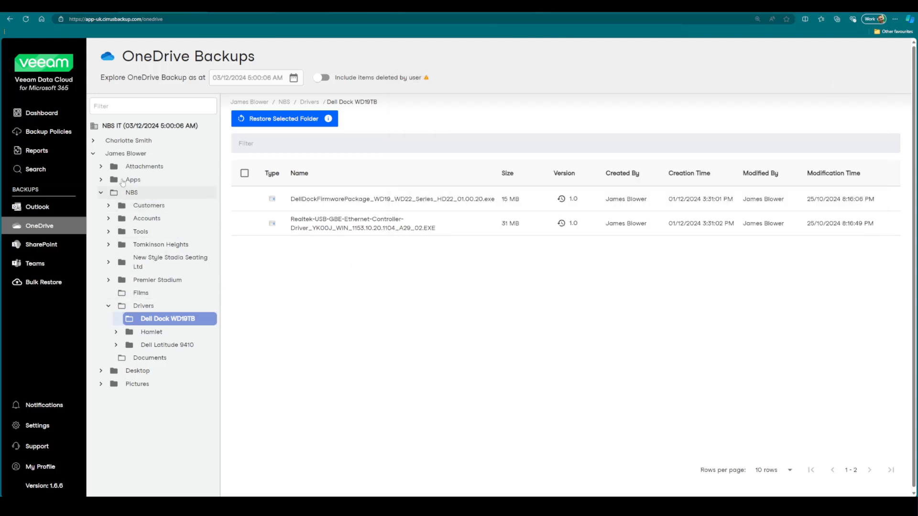
- Launch an Express Full Restore of the user's whole OneDrive with fast restore points turned on
left_click(126, 154)
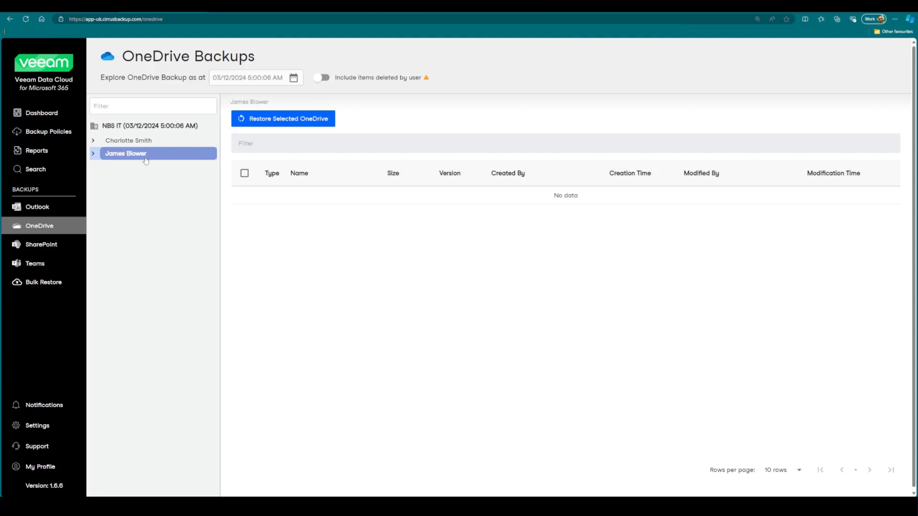
left_click(294, 124)
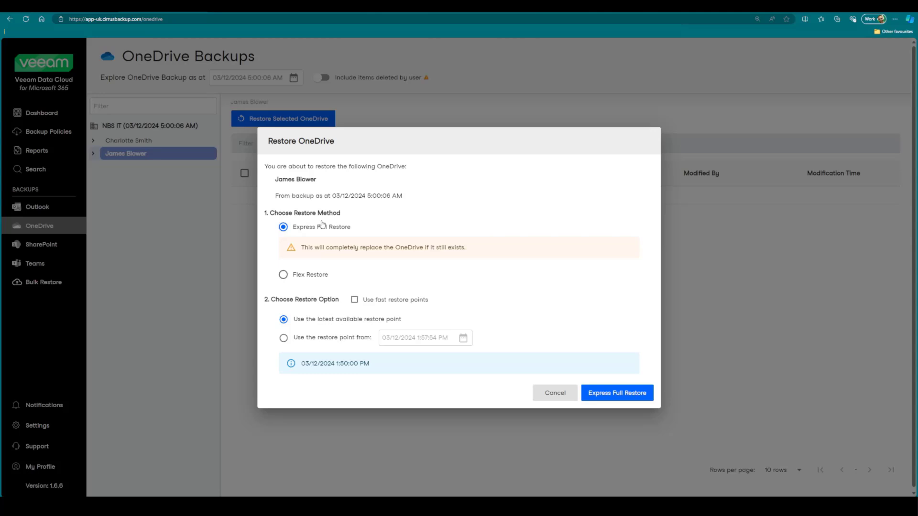
left_click(355, 300)
left_click(630, 398)
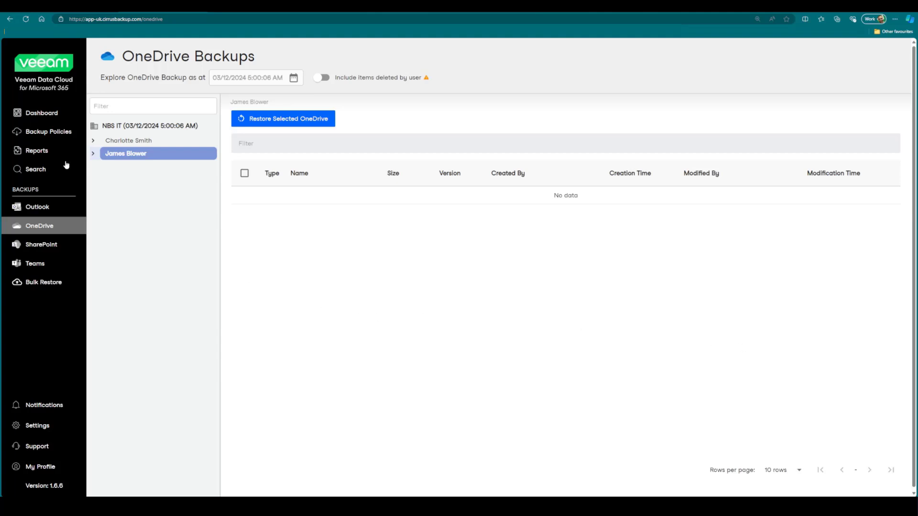
- Review the recent notifications and the full activity log for the OneDrive restore
left_click(43, 405)
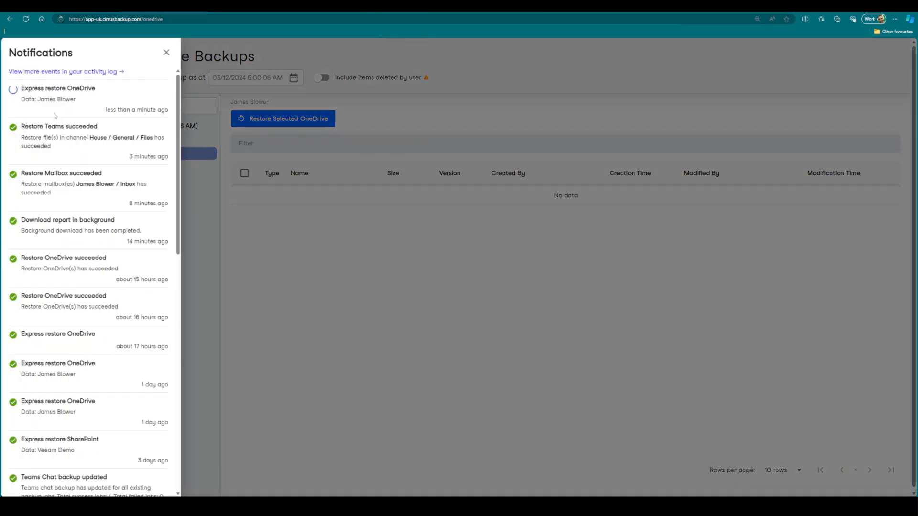
left_click(74, 72)
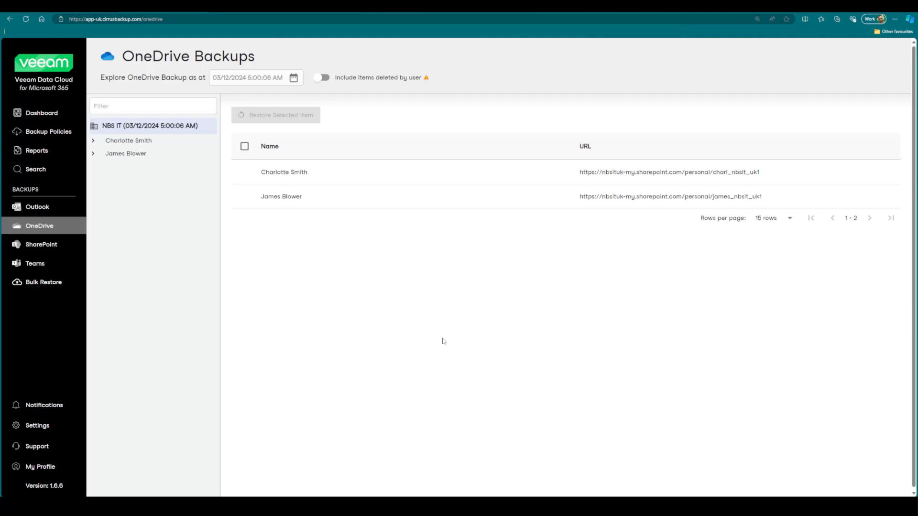
- Open Films on the NBS backup share, check both Die Hard MP4 files, then minimise Explorer
mouse_move(396, 507)
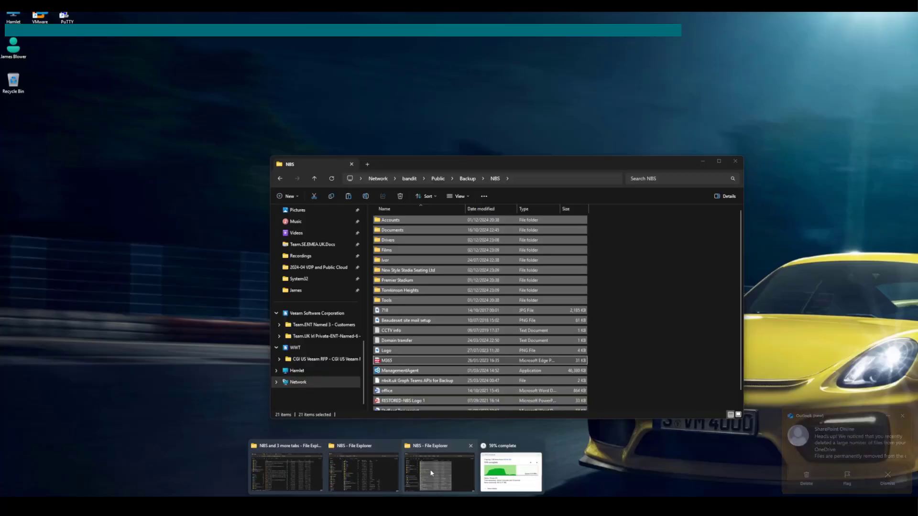
left_click(431, 473)
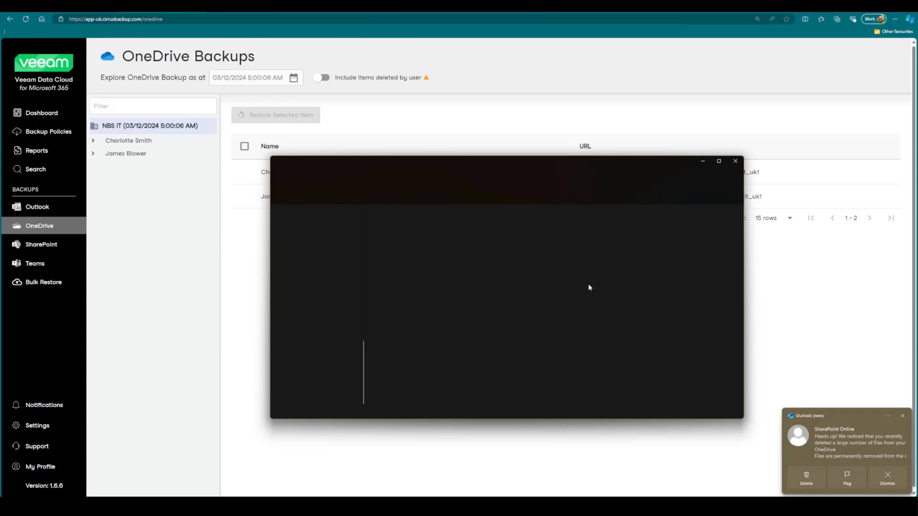
left_click(692, 267)
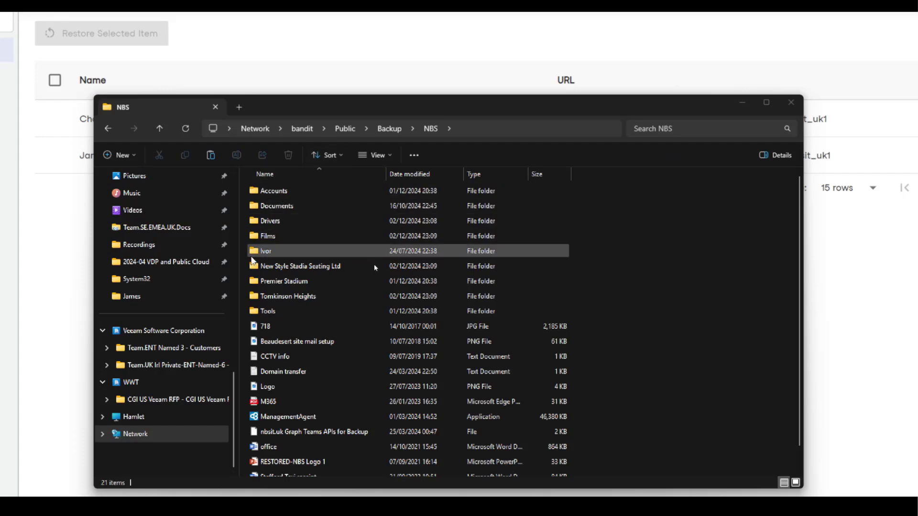
double_click(265, 236)
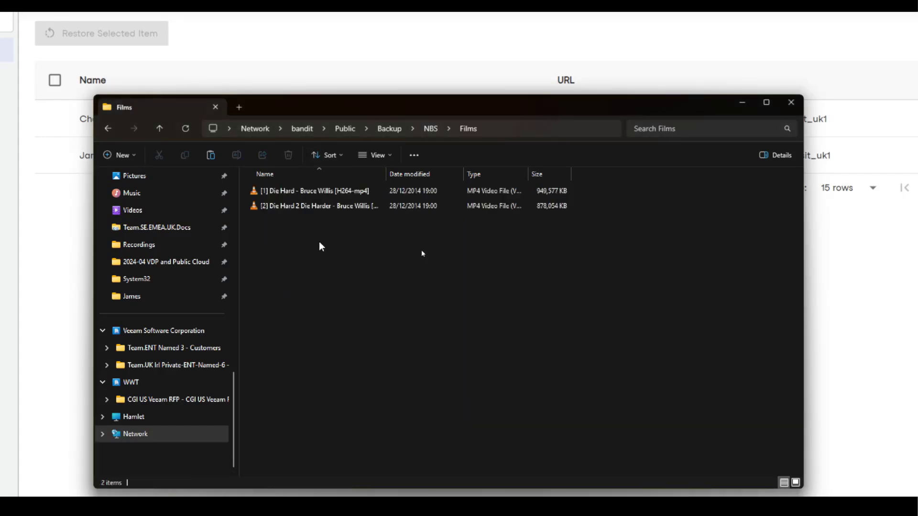
left_click(320, 191)
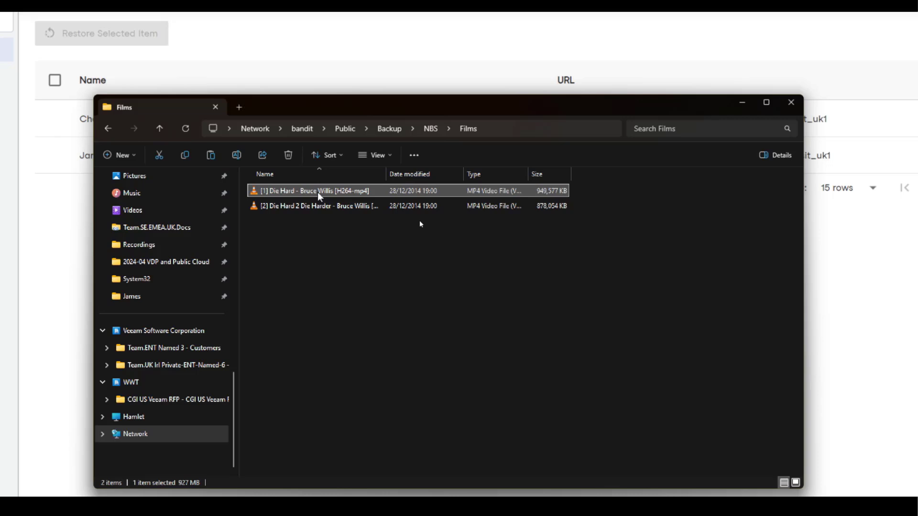
left_click(326, 228)
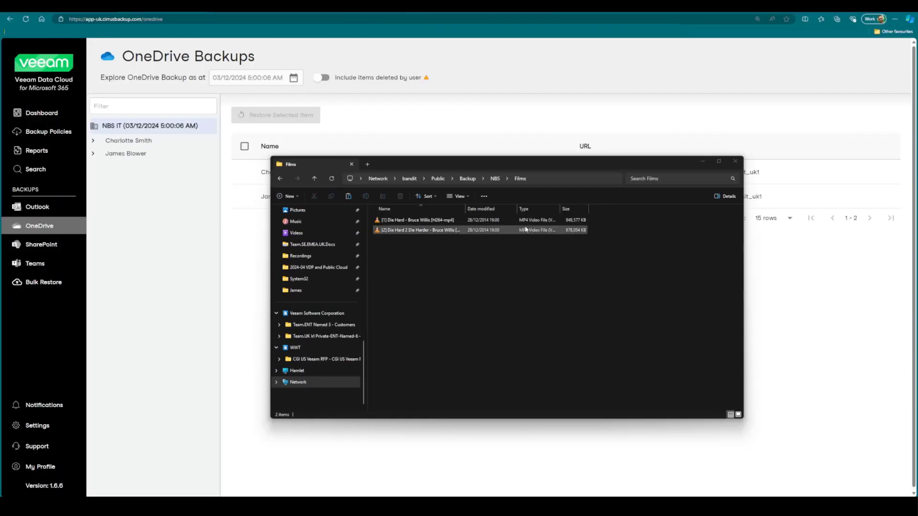
left_click_drag(538, 166, 557, 163)
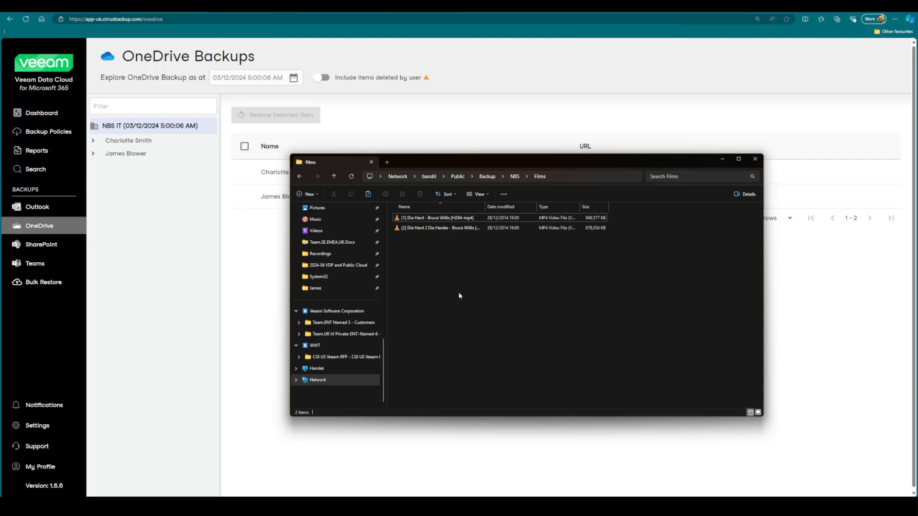
left_click(721, 159)
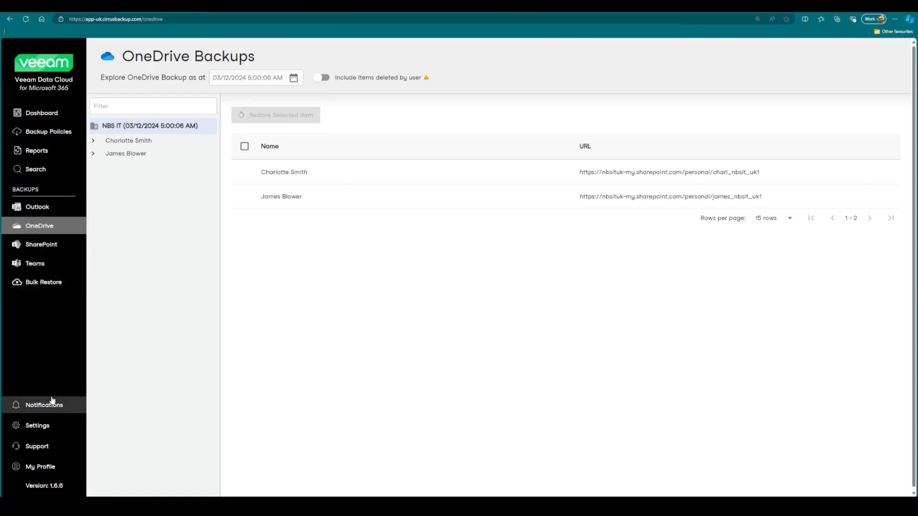
- Open Settings to the Roles page listing the Administrator role's permission toggles
left_click(46, 428)
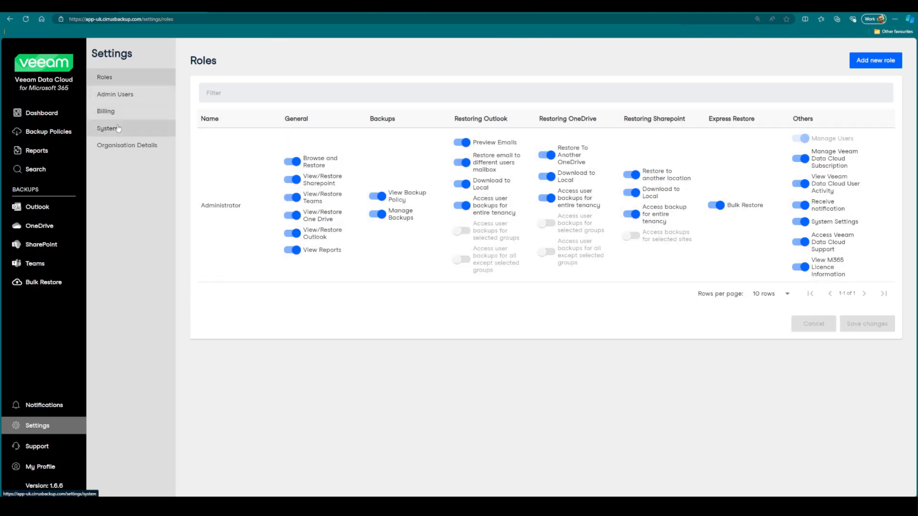
- Switch to the System settings page at its Microsoft 365 tab
left_click(118, 128)
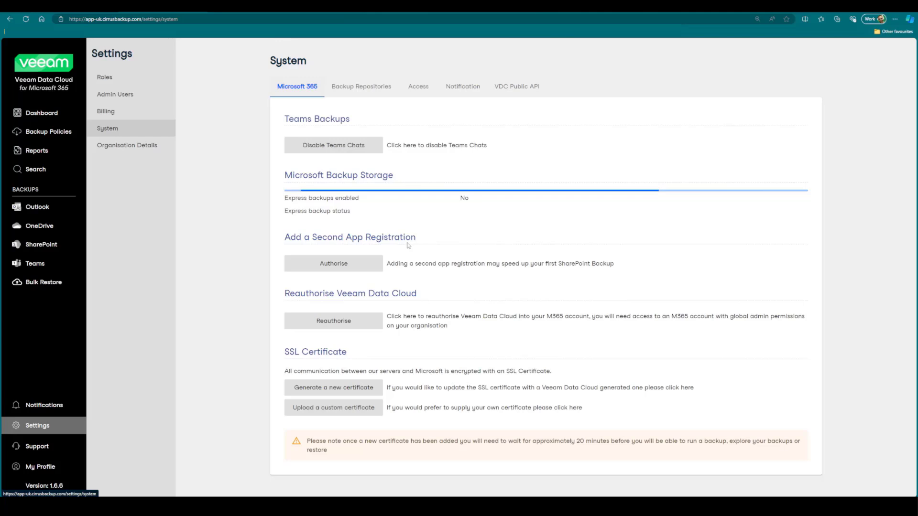